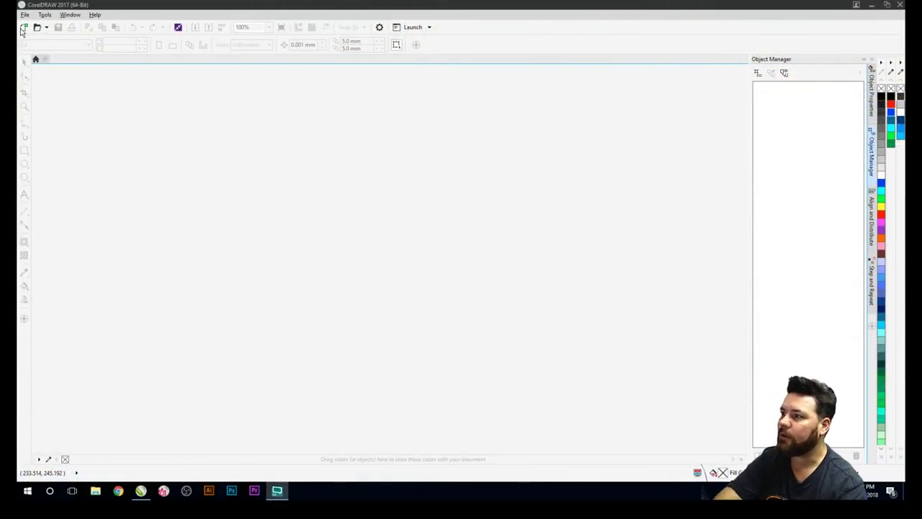
- Create a new document named 'Mr and Mrs' with a 457 × 305 mm page
click(24, 28)
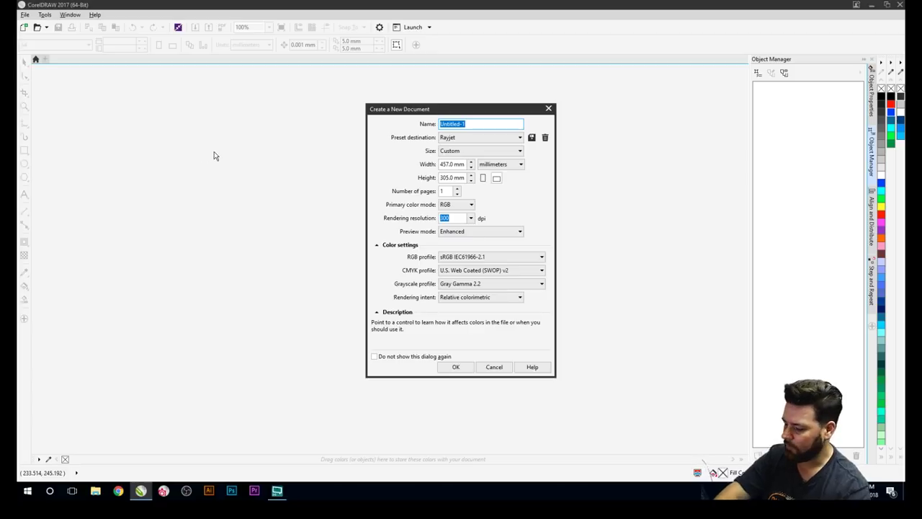
text(Mr and Mrs)
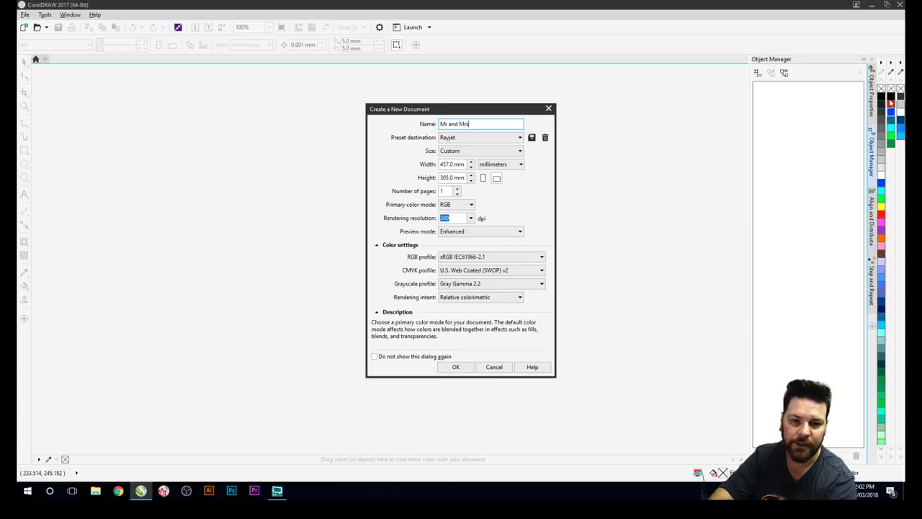
click(457, 368)
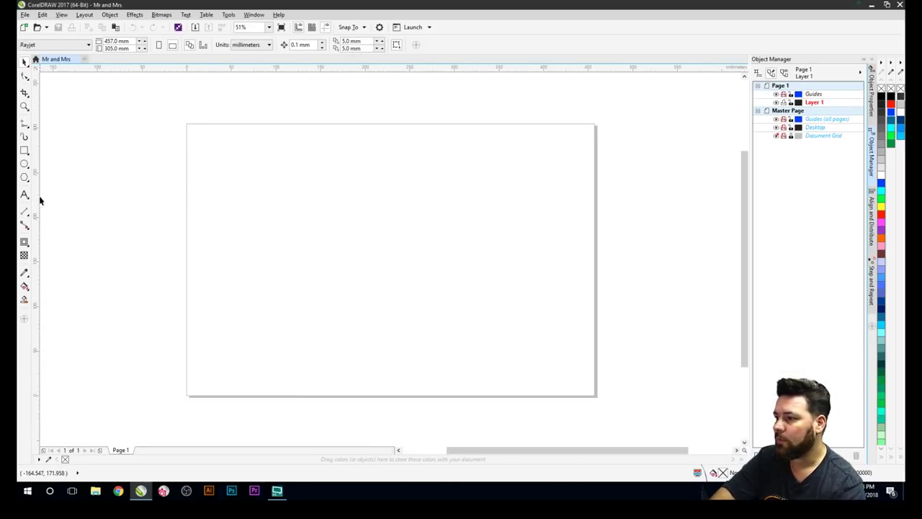
- Add the artistic text 'Mr&Mrs' in the middle of the page
click(24, 196)
click(304, 229)
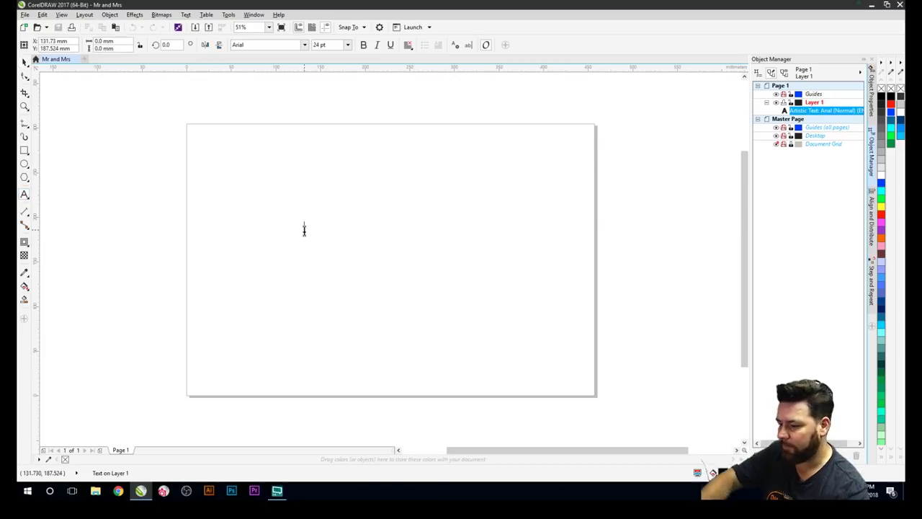
text(Mr an)
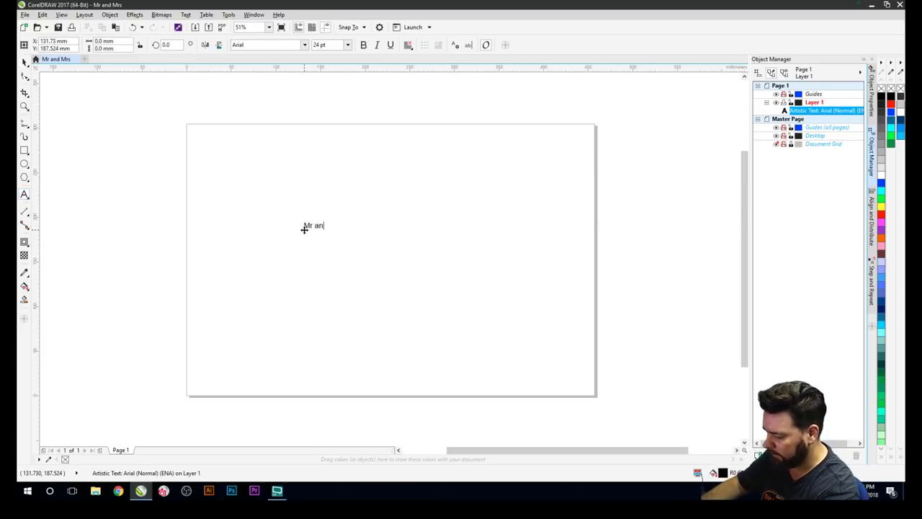
text(d)
key(BackSpace)
key(BackSpace)
key(BackSpace)
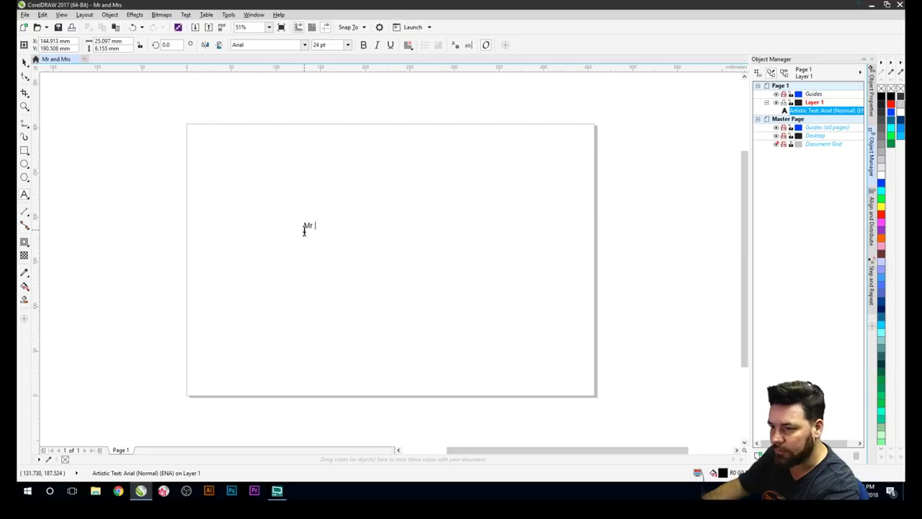
key(BackSpace)
text(&)
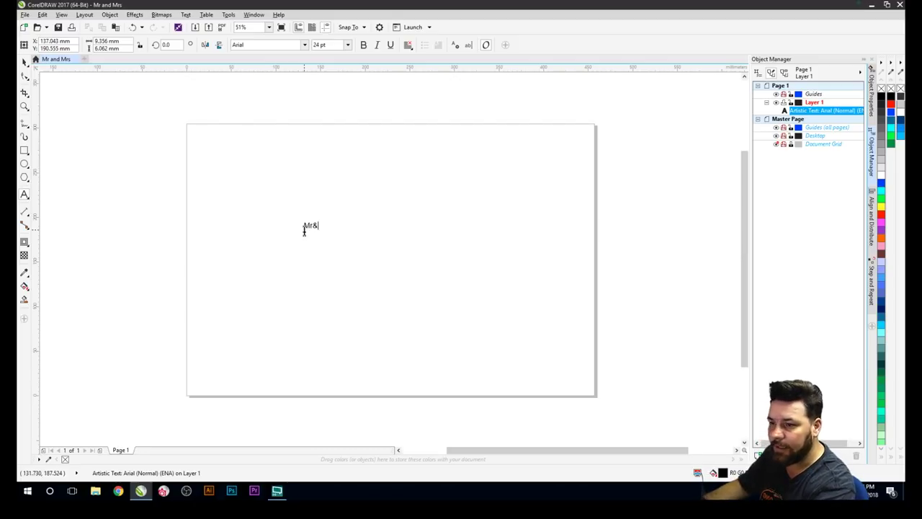
text(Mrs)
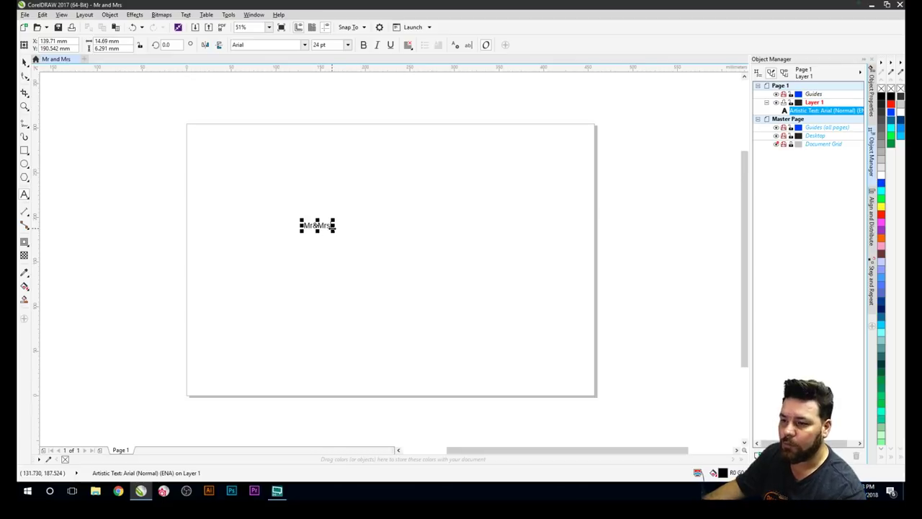
- Scale the Mr&Mrs text up to about 259 pt across the page
drag(333, 229, 512, 270)
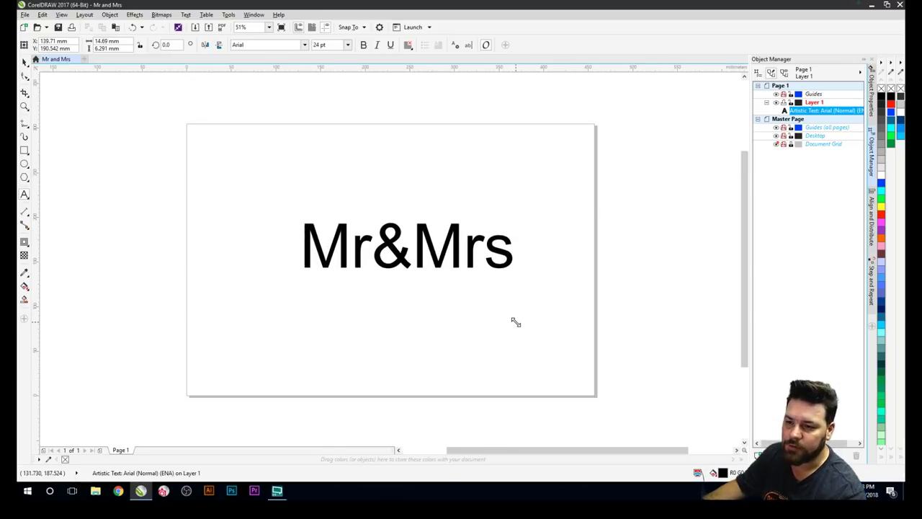
drag(517, 323, 584, 364)
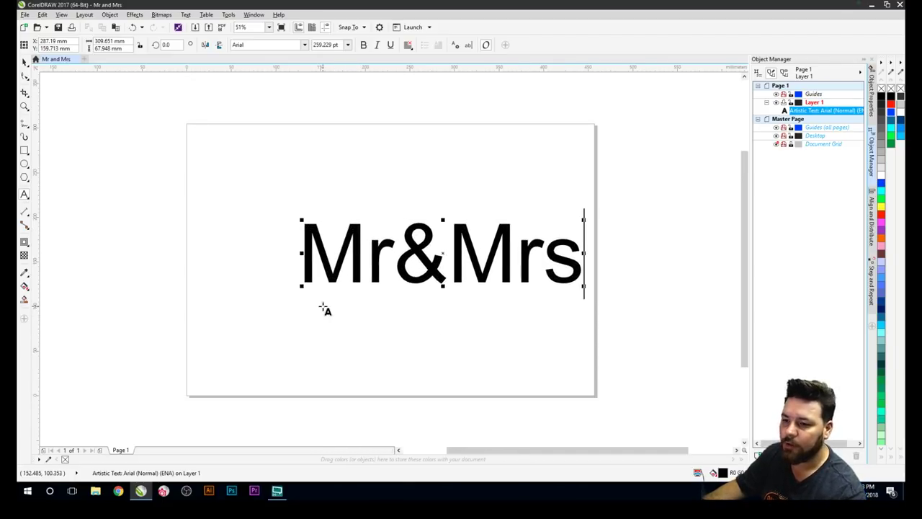
drag(324, 335, 445, 323)
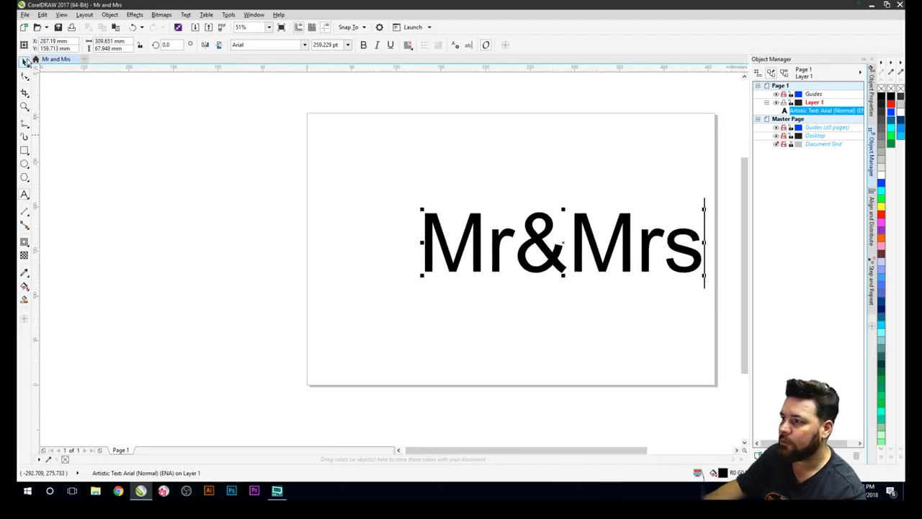
- Change the Mr&Mrs text to the Autumn in November font
click(23, 63)
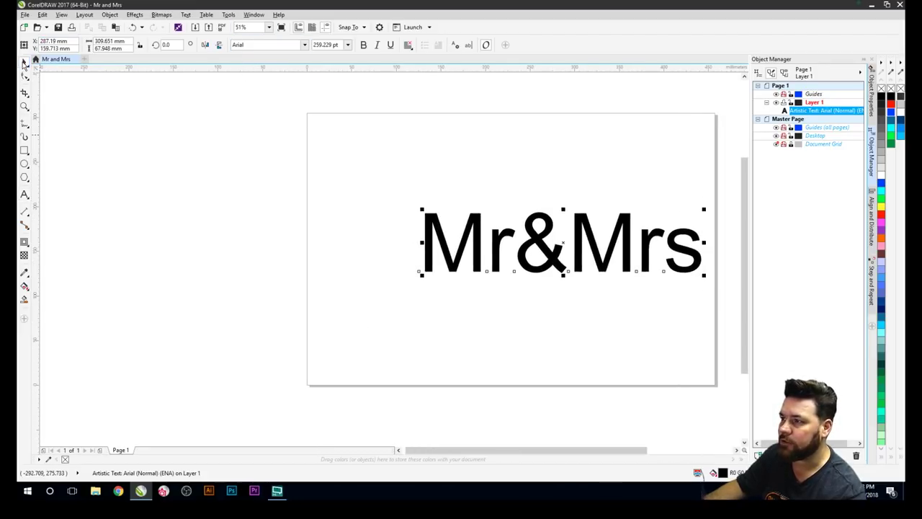
click(305, 45)
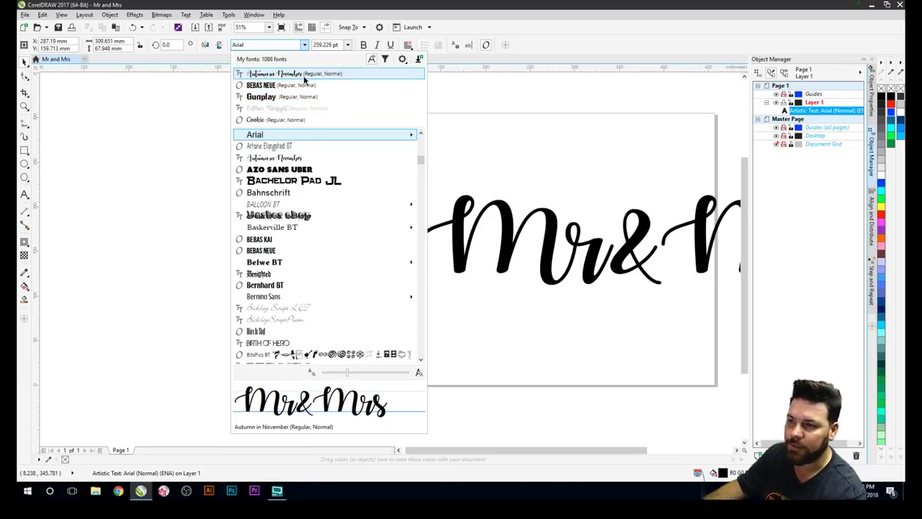
click(304, 77)
drag(348, 280, 182, 263)
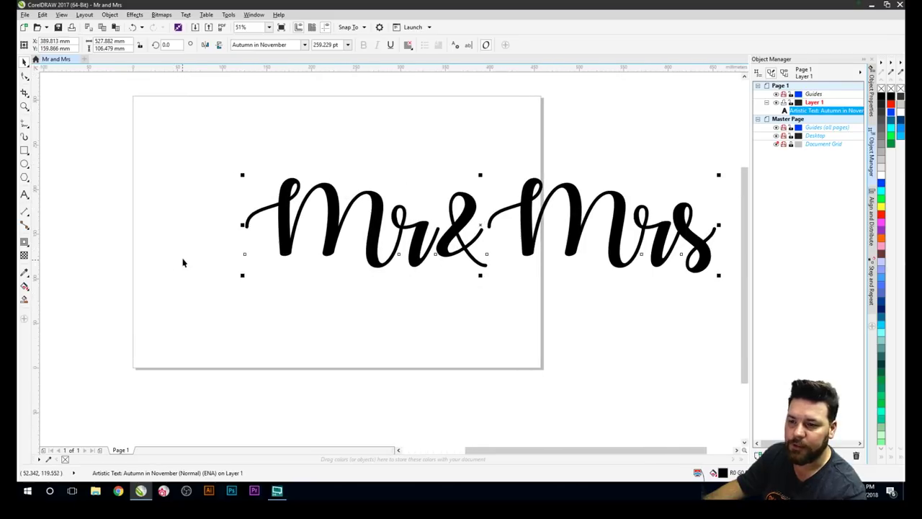
click(371, 240)
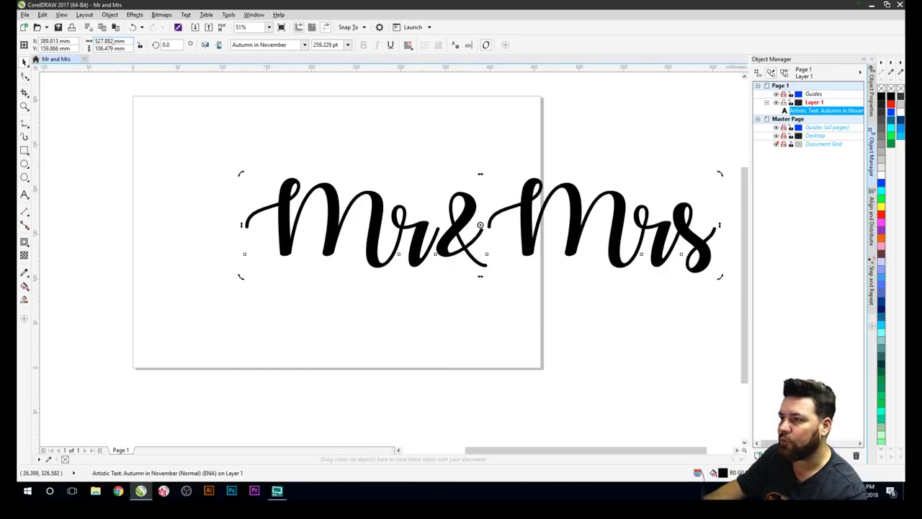
- Resize the lettering to 450 mm wide and move it to the top of the page
double_click(108, 41)
text(45)
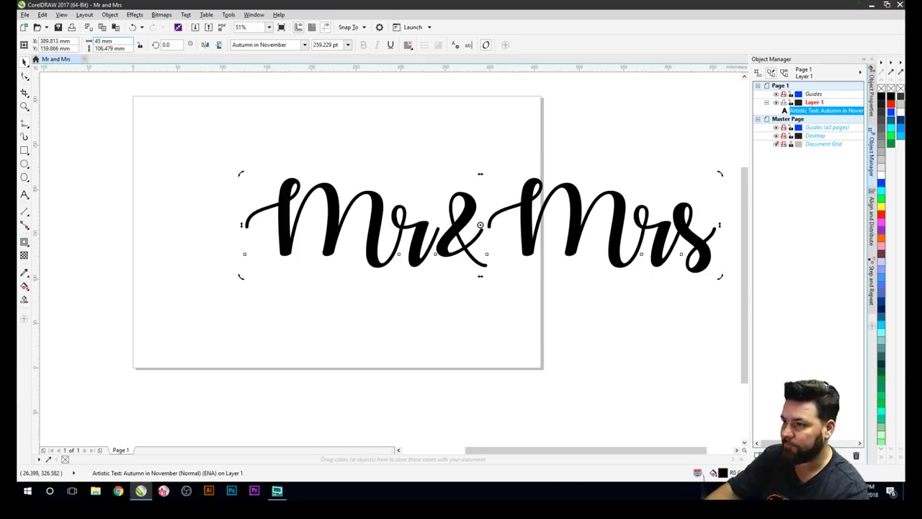
text(0)
key(Return)
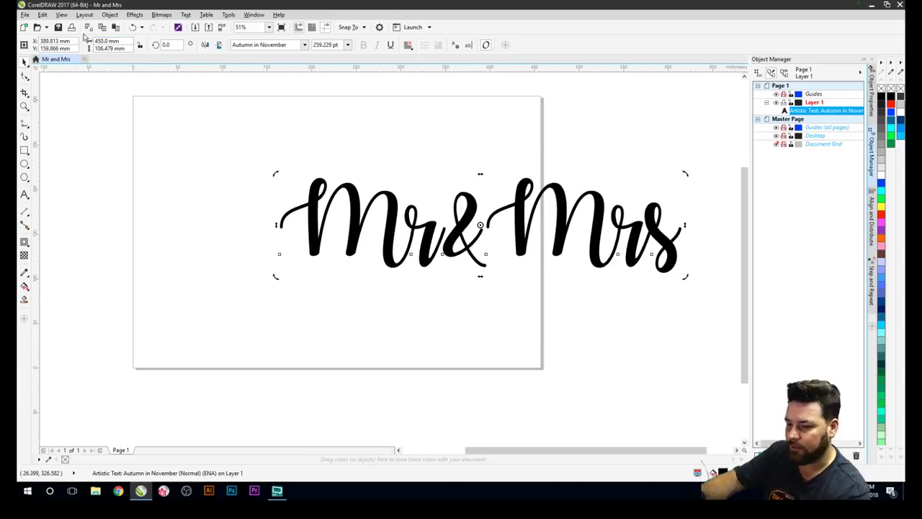
key(ctrl+z)
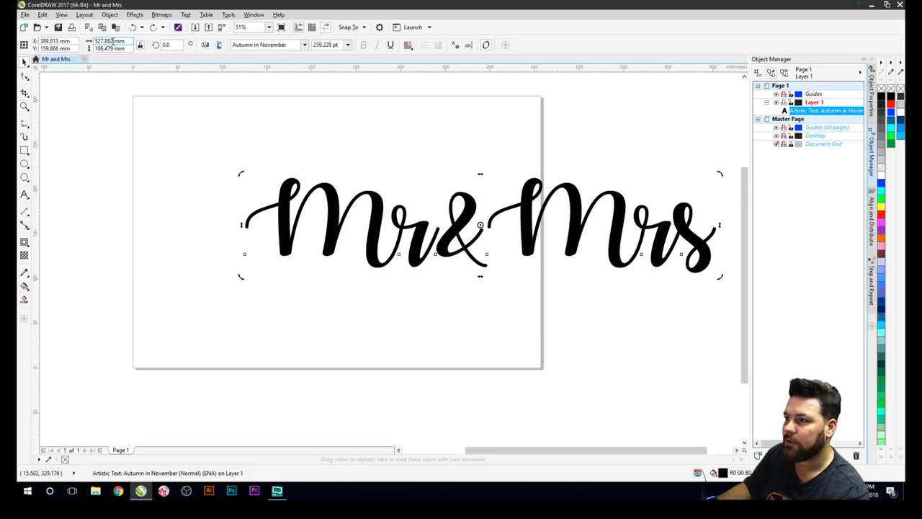
double_click(105, 41)
text(450)
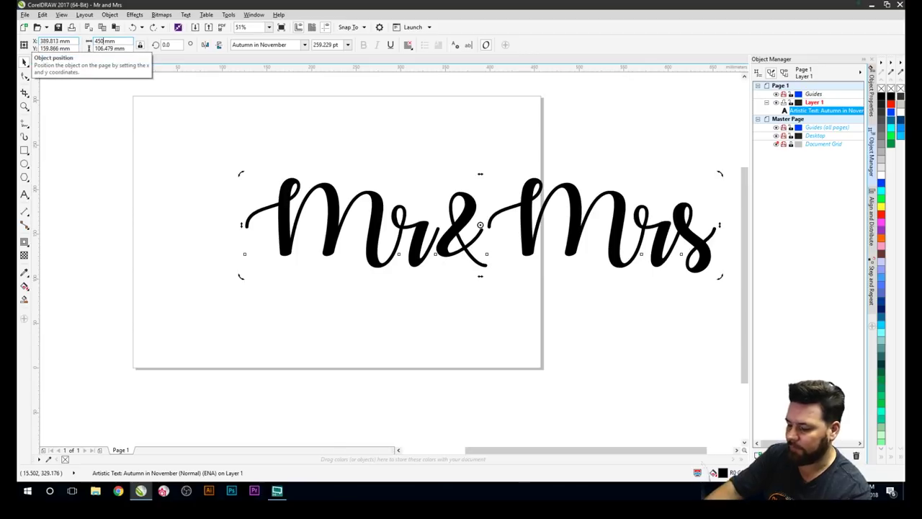
key(Return)
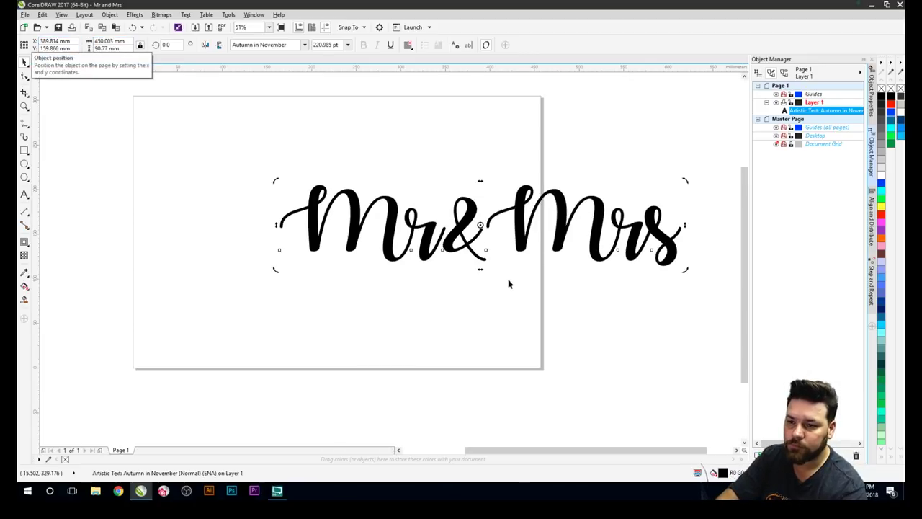
drag(459, 232, 318, 167)
- Draw a 450 × 36.787 mm rectangle strip directly under the Mr&Mrs lettering
click(321, 264)
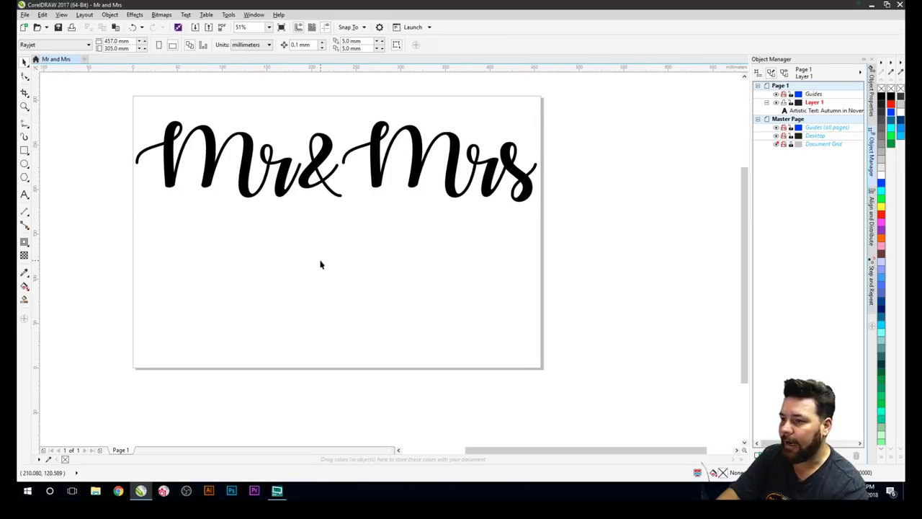
click(24, 151)
drag(135, 197, 543, 264)
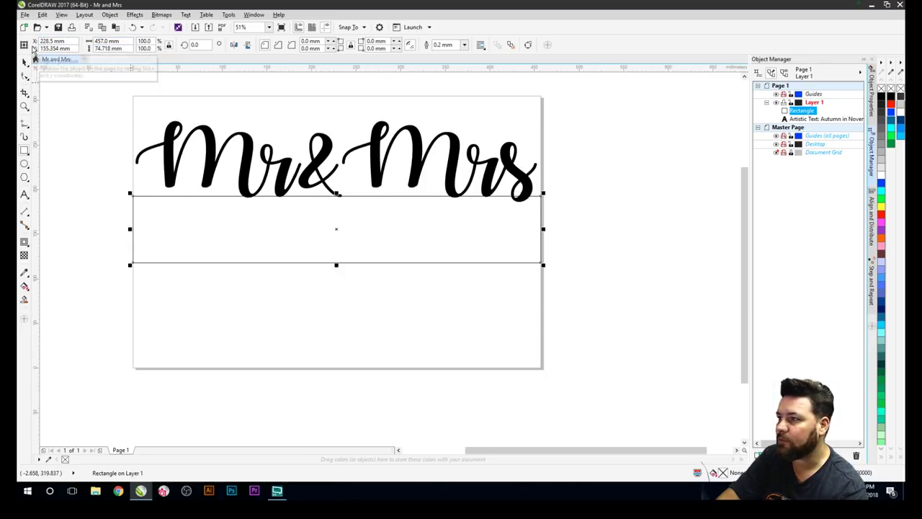
double_click(106, 42)
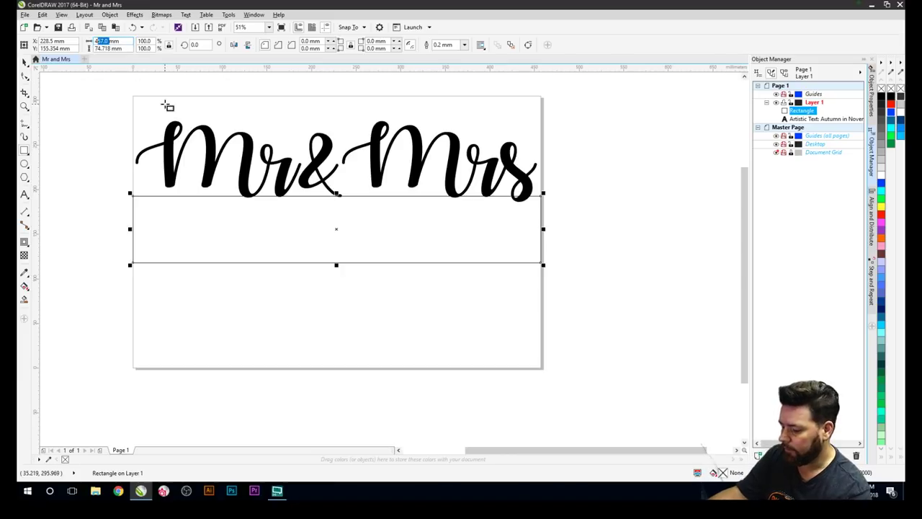
text(45)
key(Return)
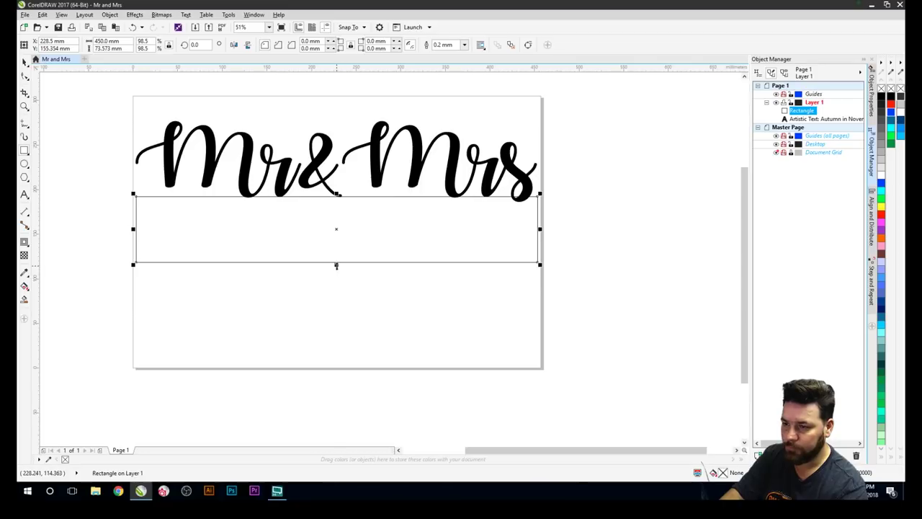
drag(335, 265, 336, 231)
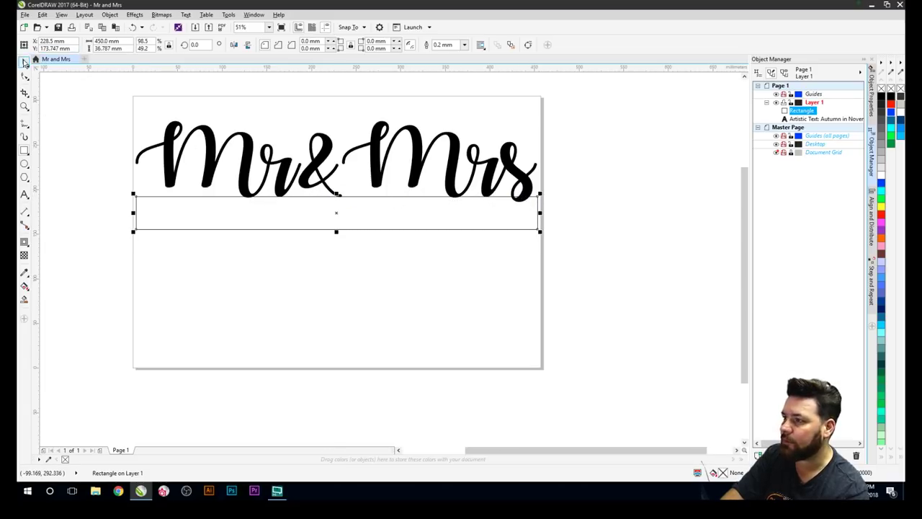
- Give the final 's' of Mr&Mrs a 4% vertical character offset in Object Properties
click(24, 195)
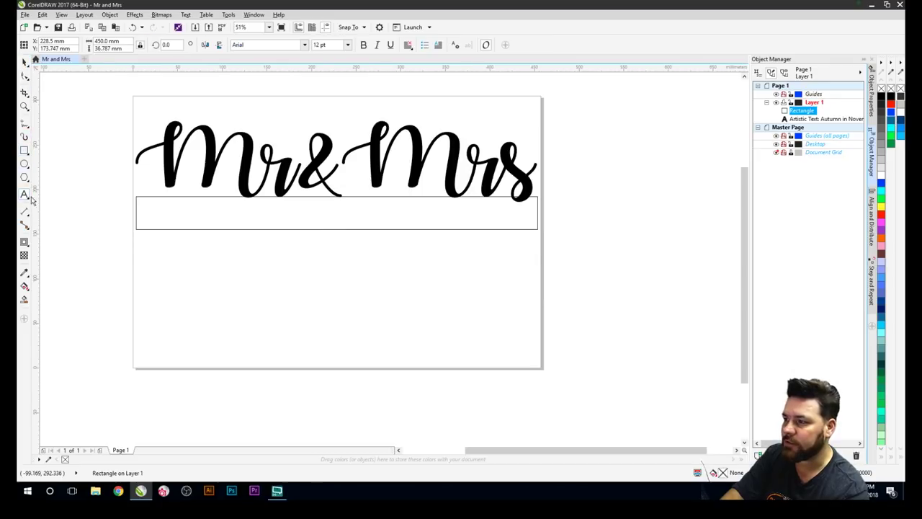
drag(510, 194, 534, 189)
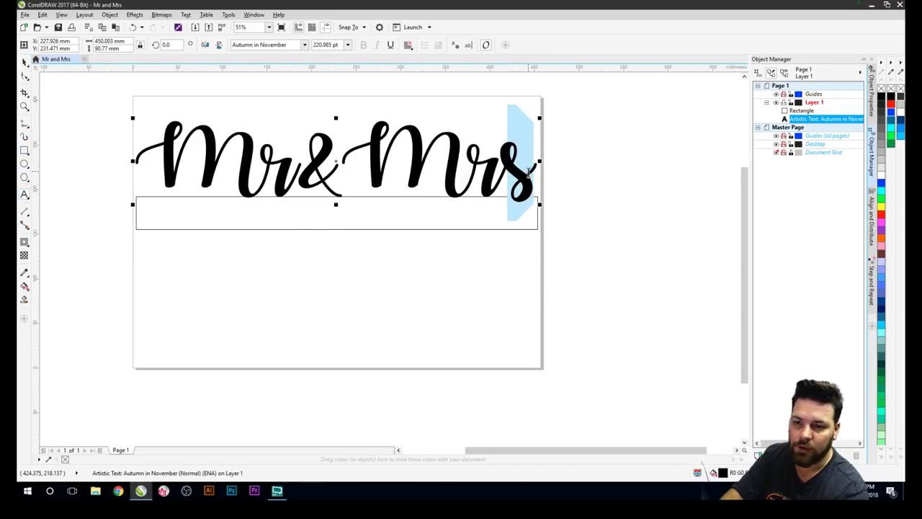
click(871, 90)
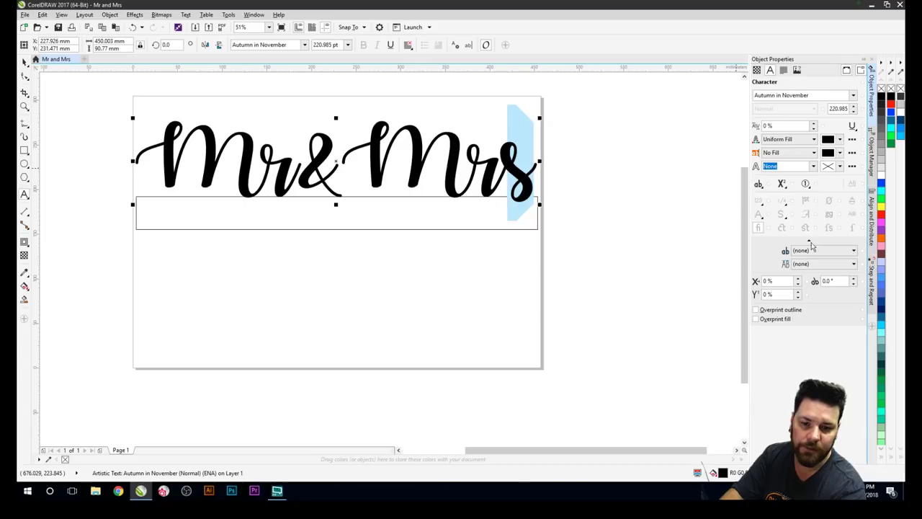
click(798, 296)
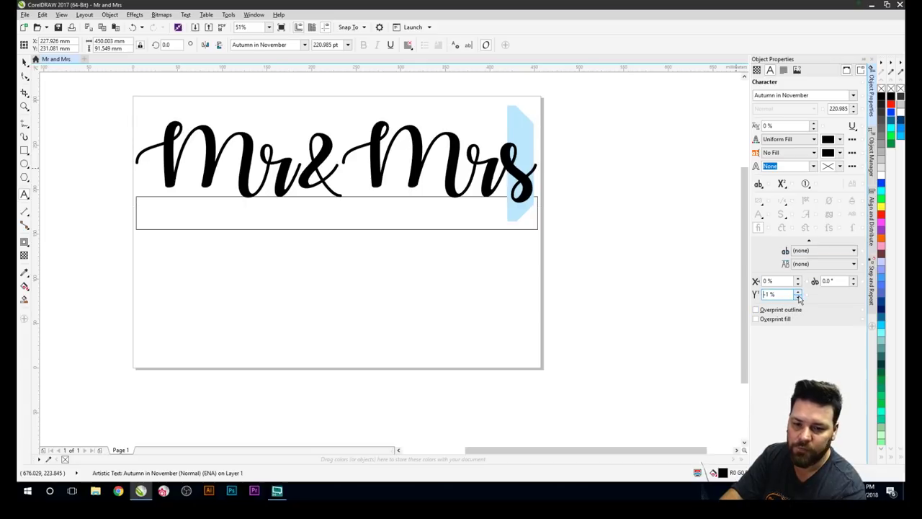
click(798, 295)
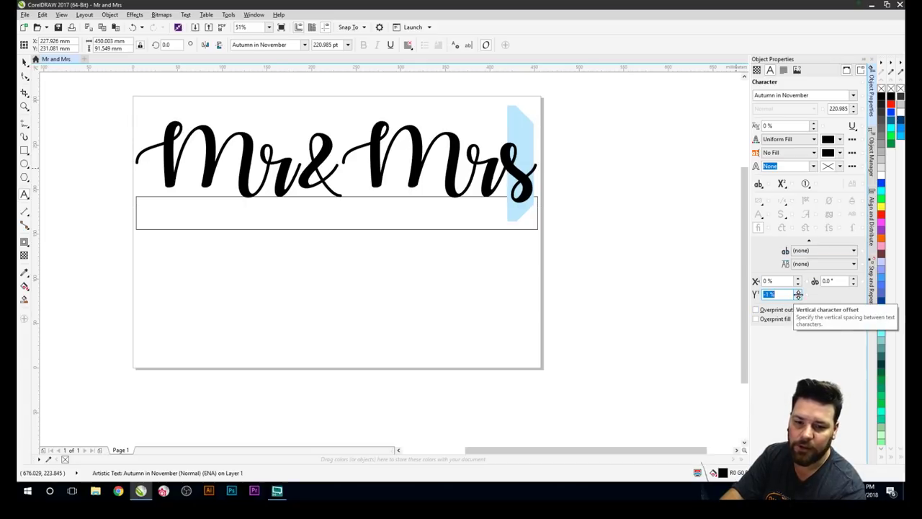
text(3)
key(Return)
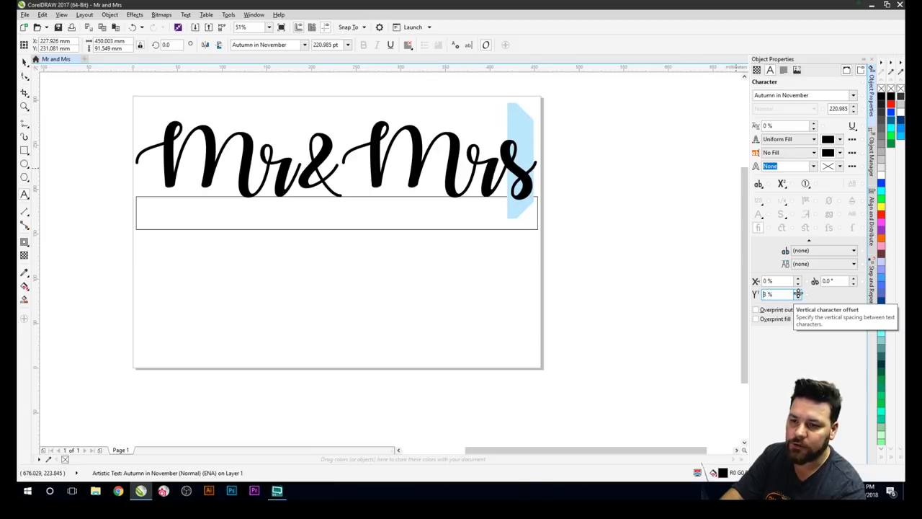
click(798, 291)
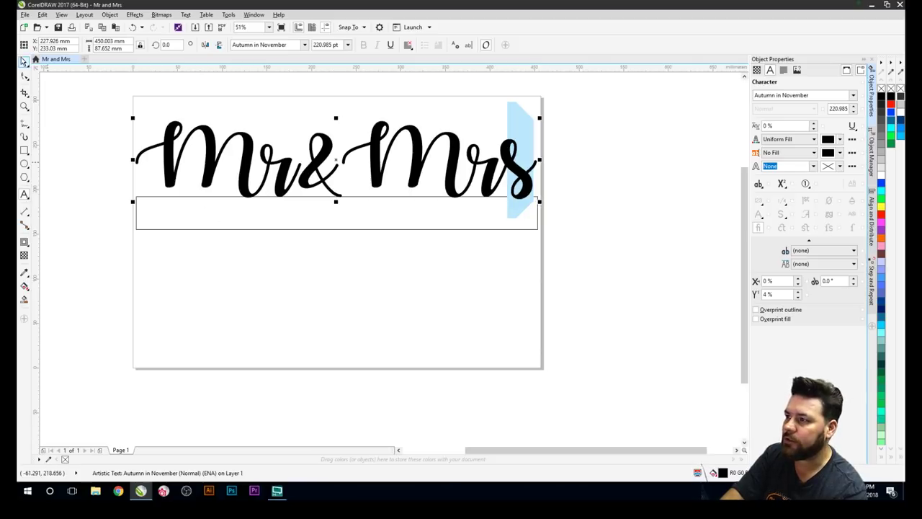
click(24, 62)
click(107, 161)
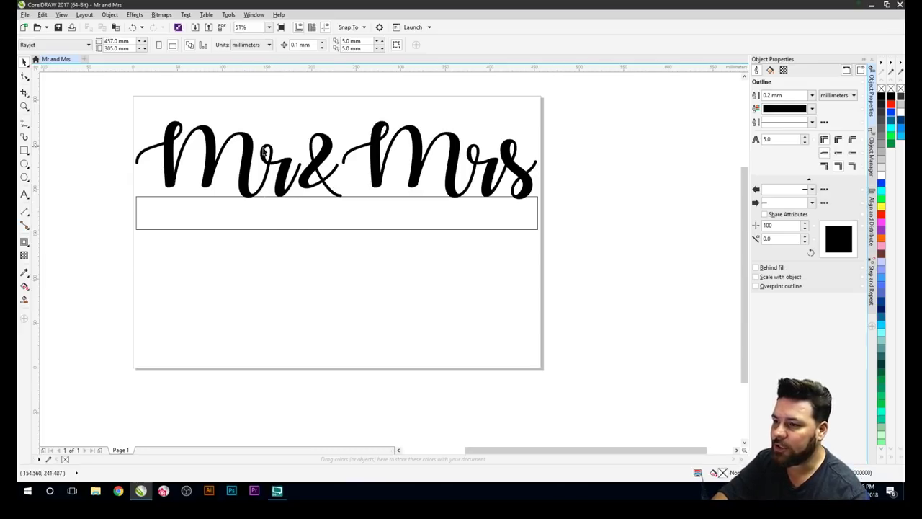
scroll(306, 141, up, 2)
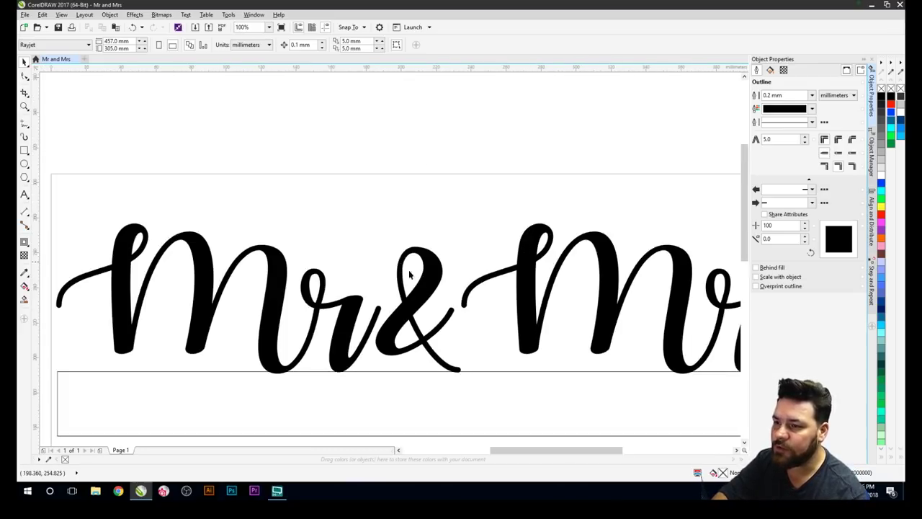
scroll(309, 148, up, 3)
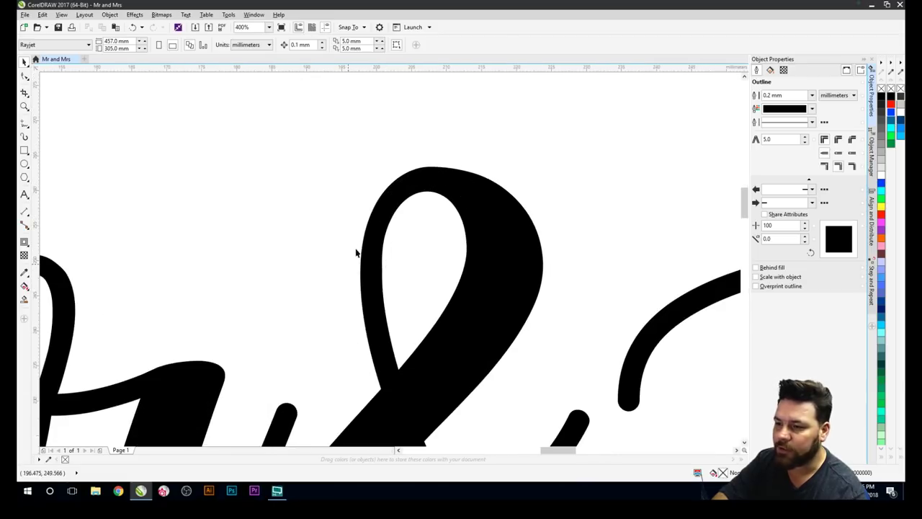
scroll(381, 266, up, 2)
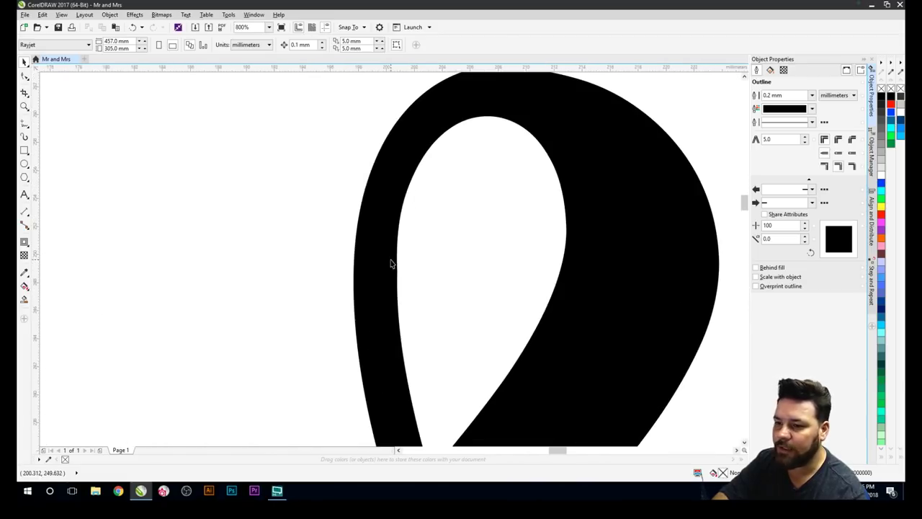
click(24, 151)
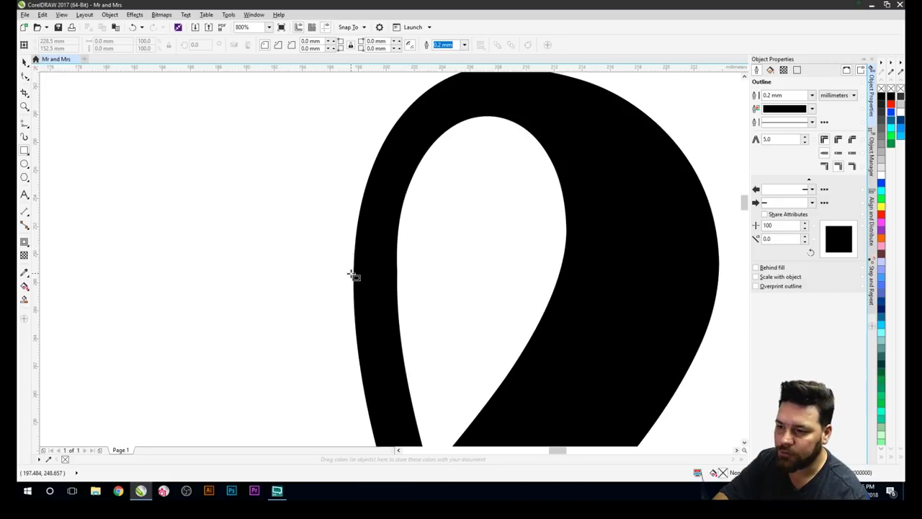
drag(353, 271, 397, 299)
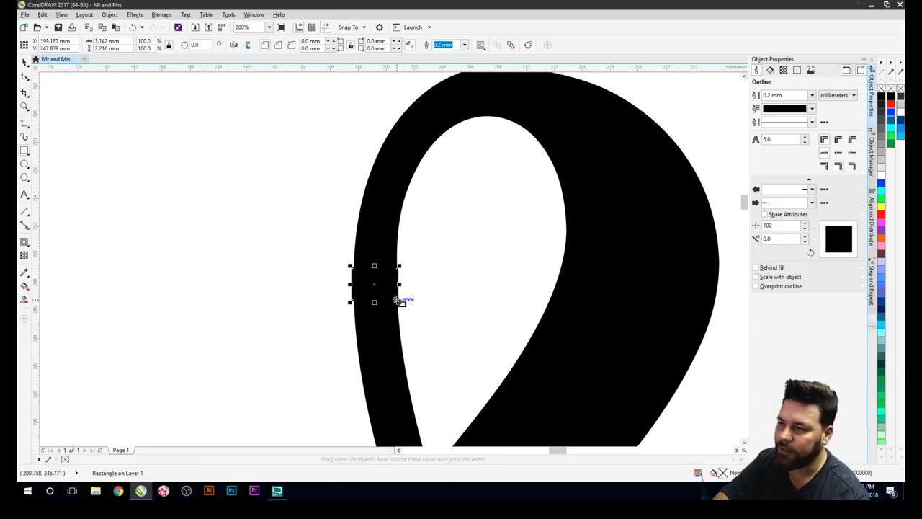
click(100, 45)
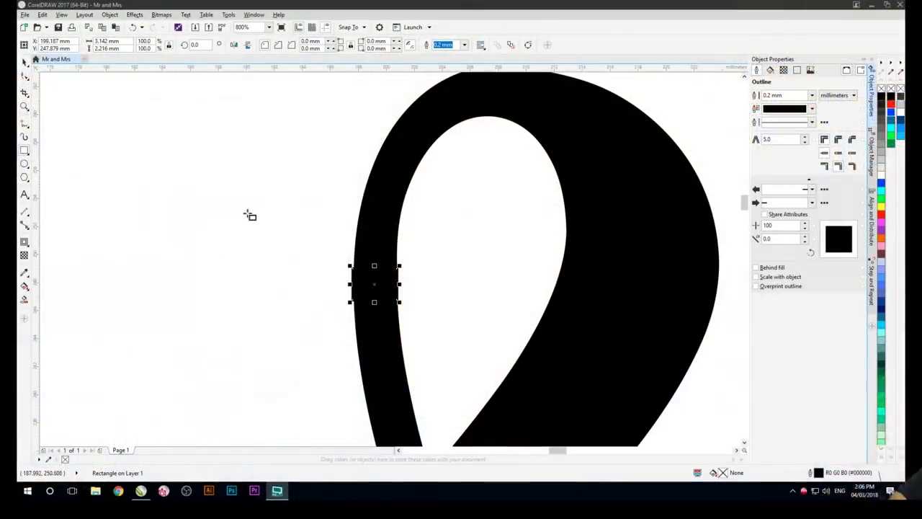
click(374, 285)
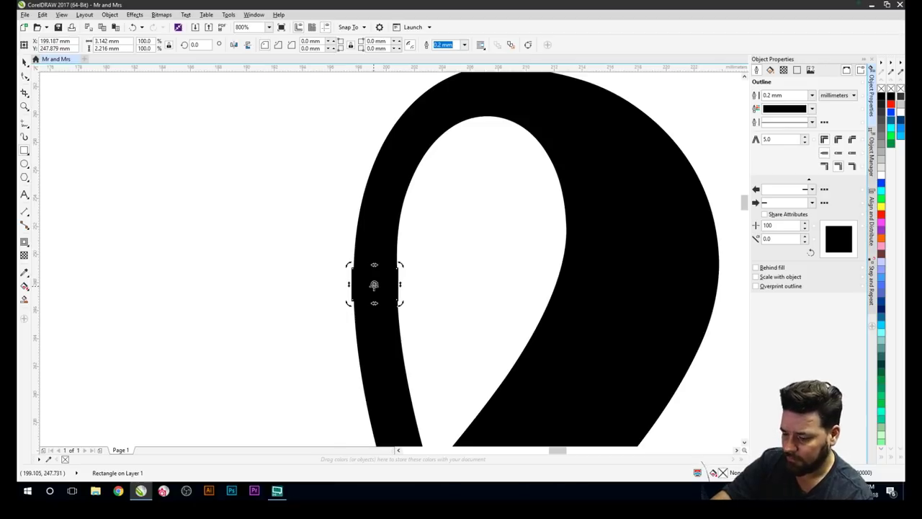
key(Delete)
- Apply a 0.5 mm outside contour to the Mr&Mrs lettering
click(383, 298)
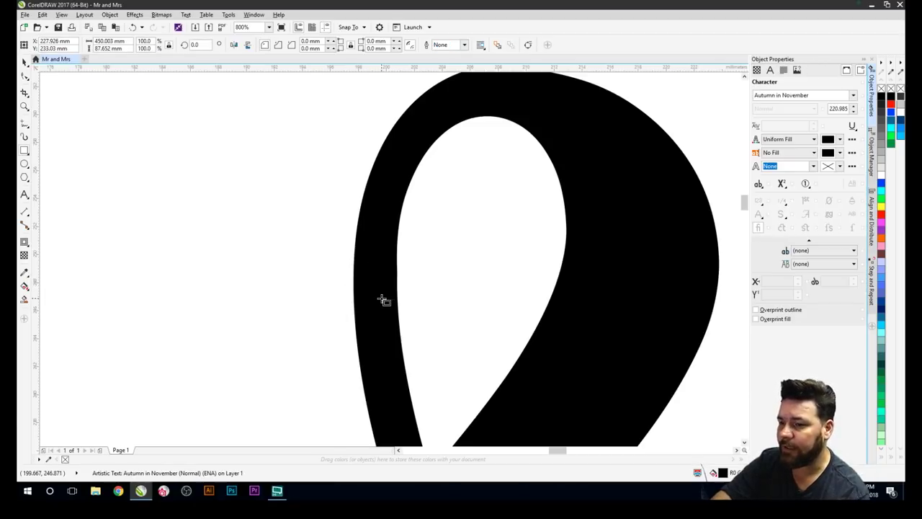
scroll(392, 261, down, 6)
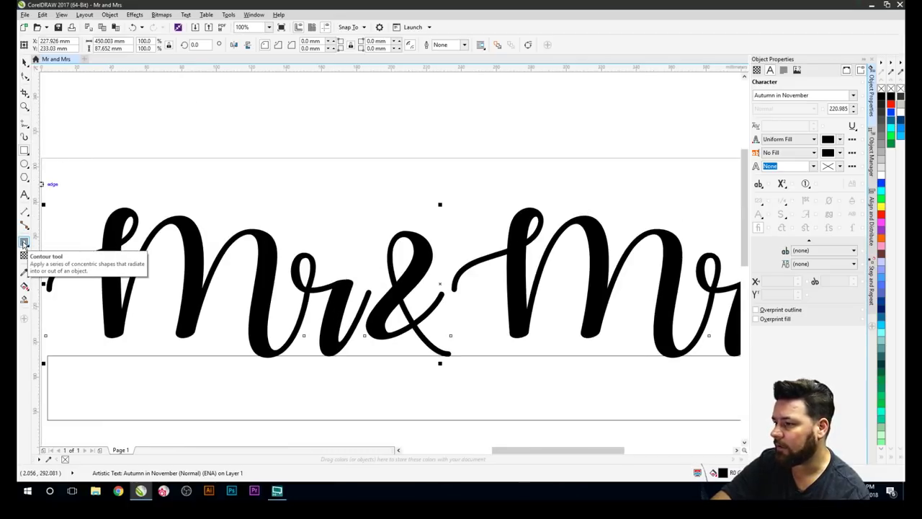
click(24, 243)
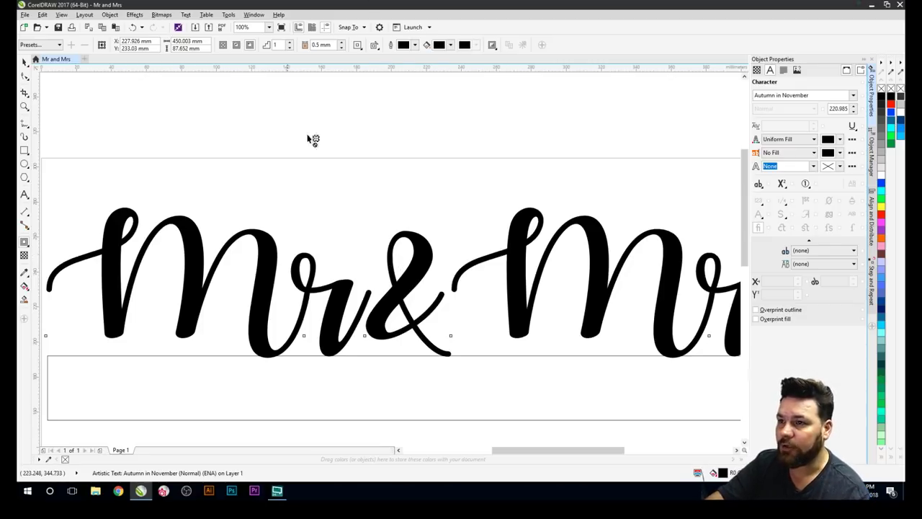
click(342, 43)
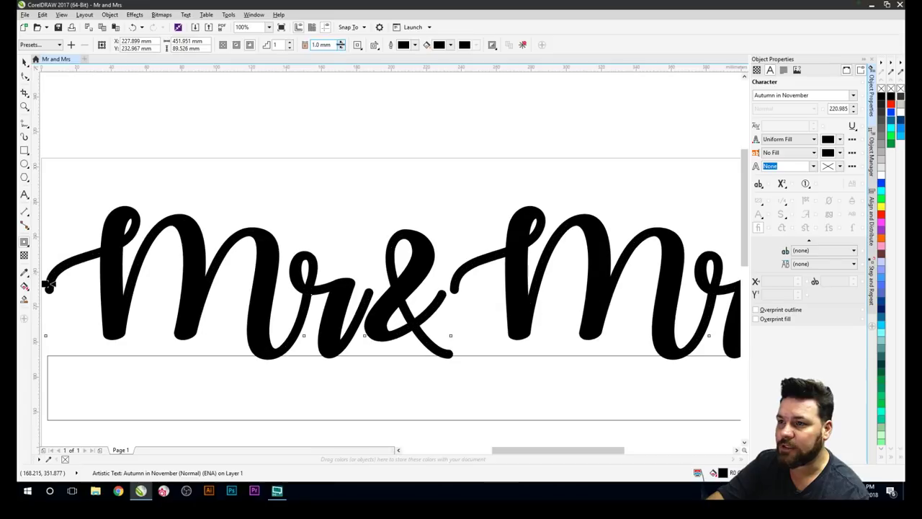
click(342, 48)
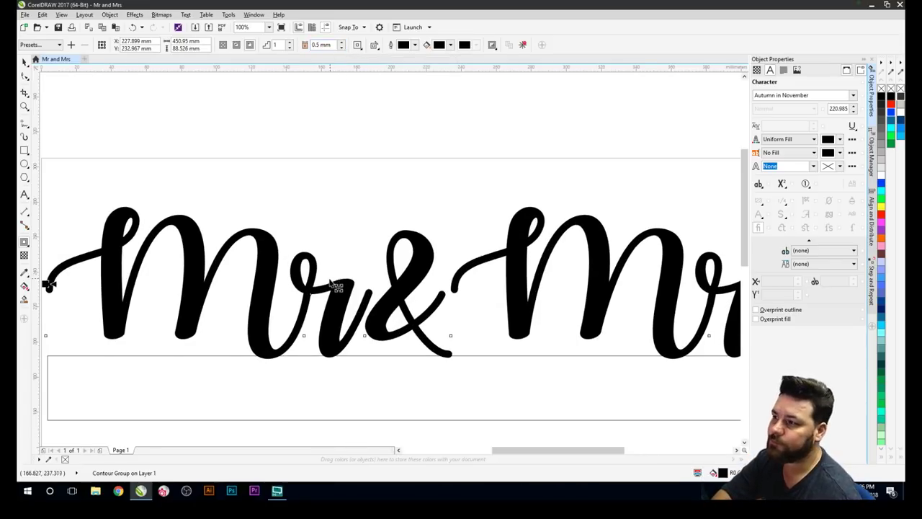
click(872, 153)
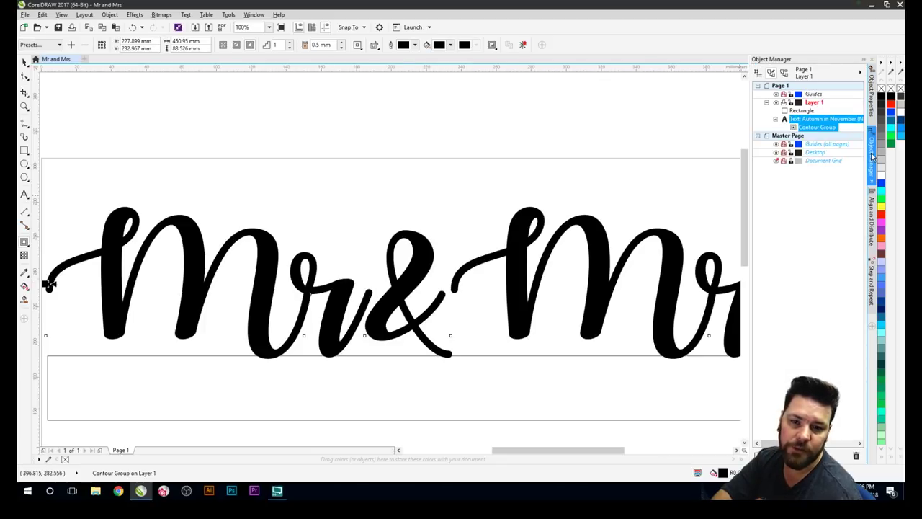
right_click(823, 130)
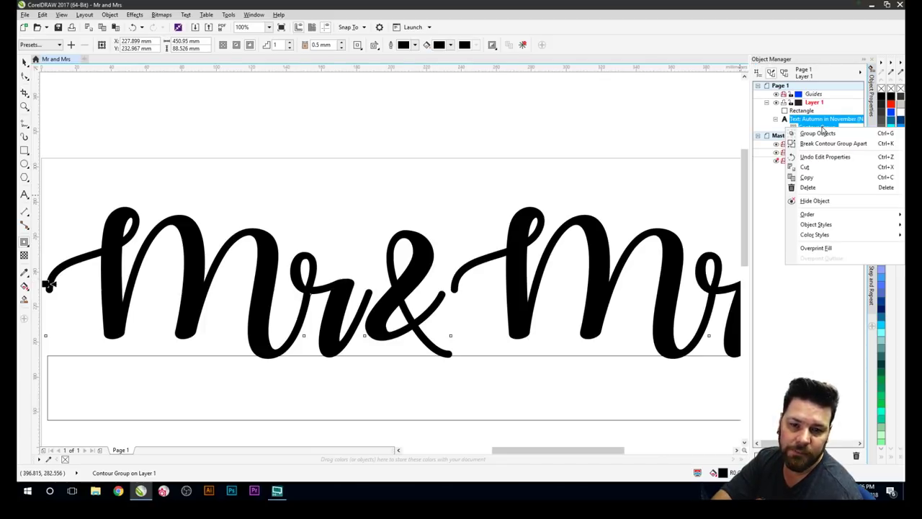
click(812, 126)
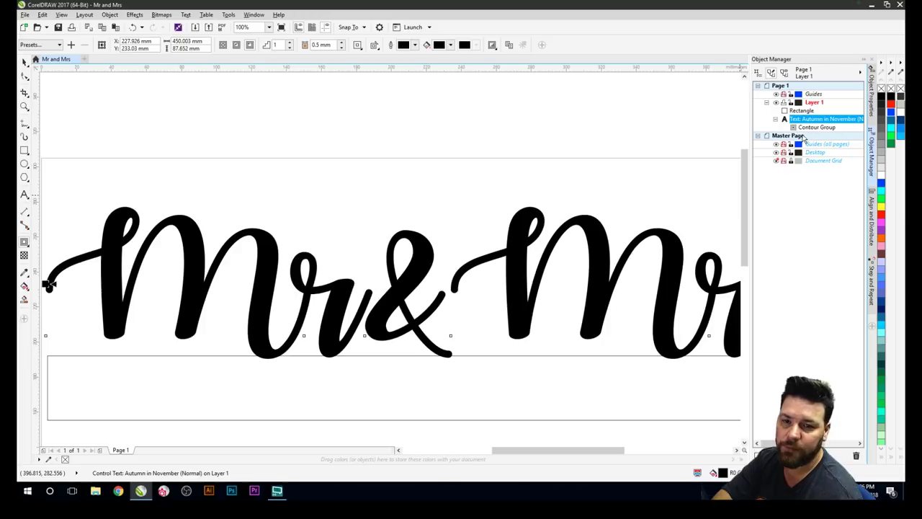
click(23, 149)
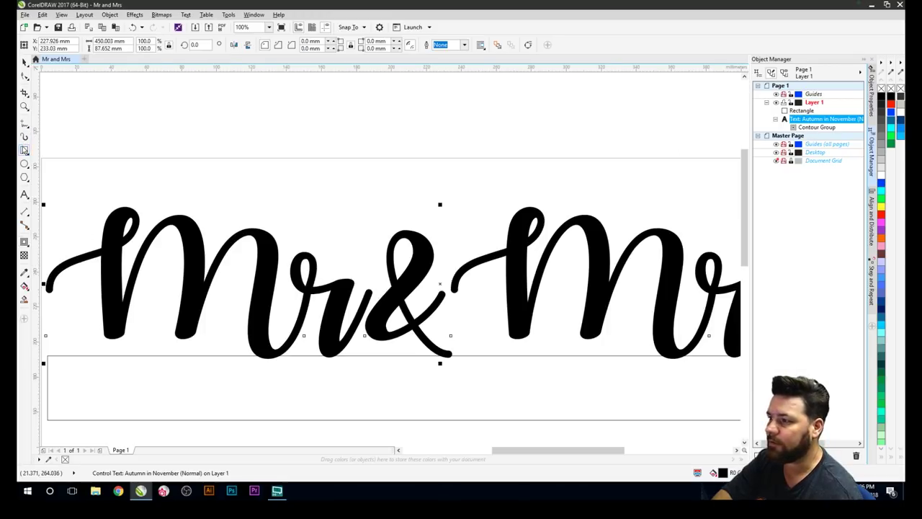
scroll(398, 256, up, 5)
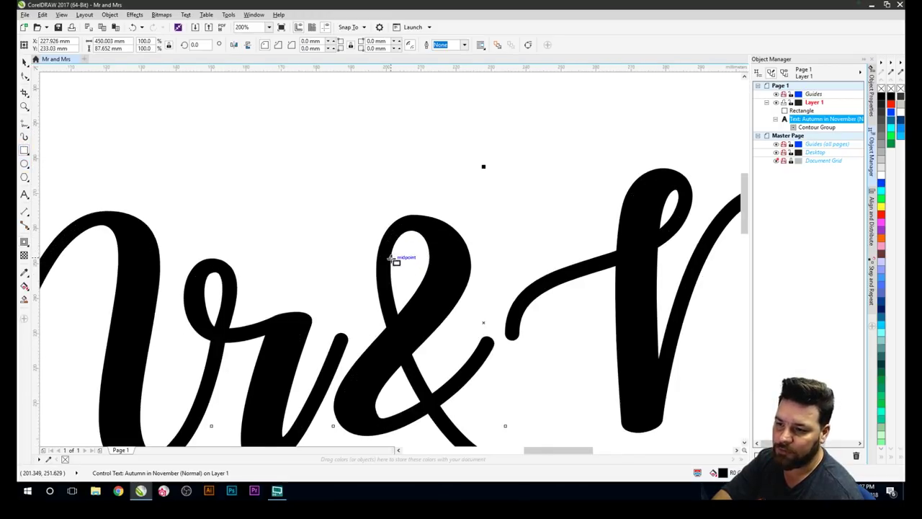
scroll(389, 257, up, 1)
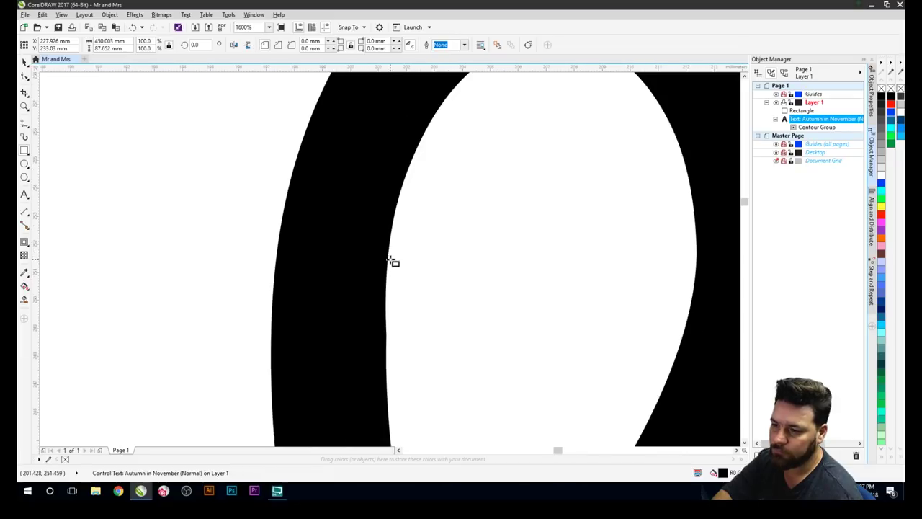
mouse_move(272, 289)
mouse_down()
mouse_move(305, 358)
mouse_move(389, 393)
mouse_up()
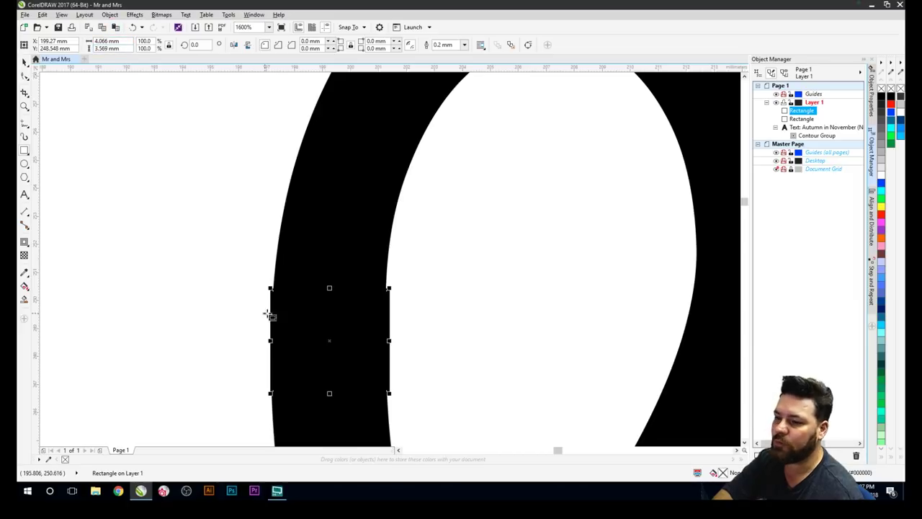
key(Delete)
scroll(288, 325, down, 6)
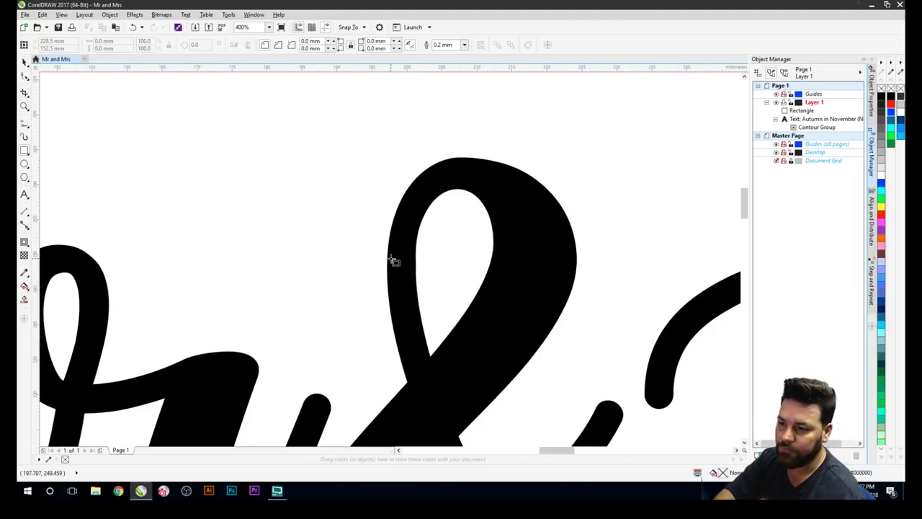
scroll(393, 260, down, 2)
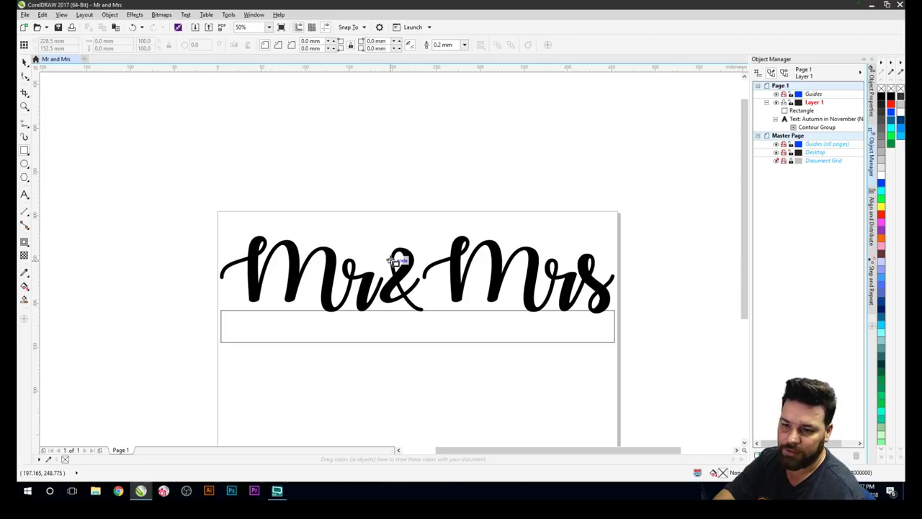
scroll(394, 261, up, 2)
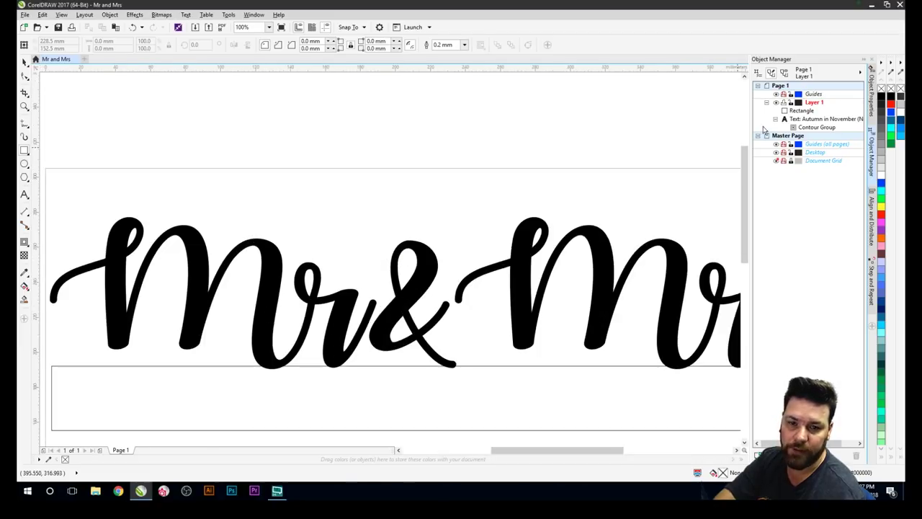
- Break apart the Contour Group and delete the leftover Mr&Mrs text object
click(814, 127)
right_click(813, 129)
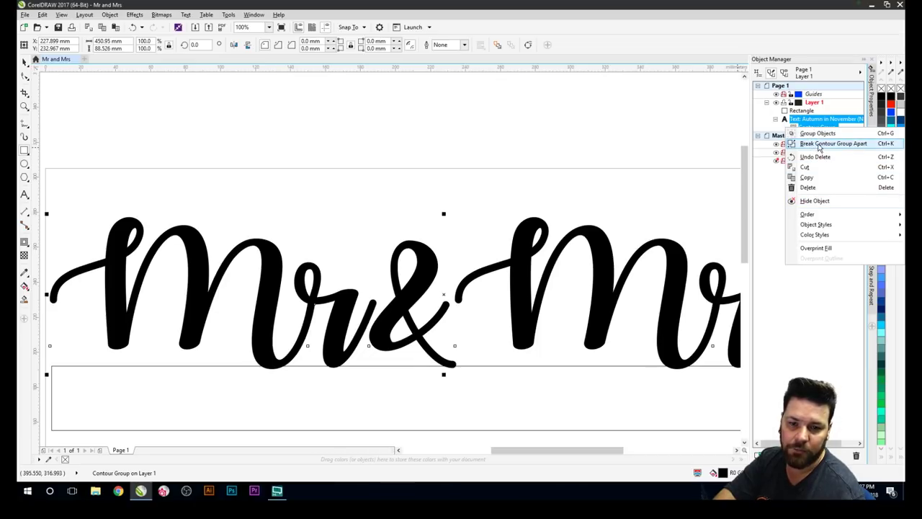
click(819, 148)
click(805, 121)
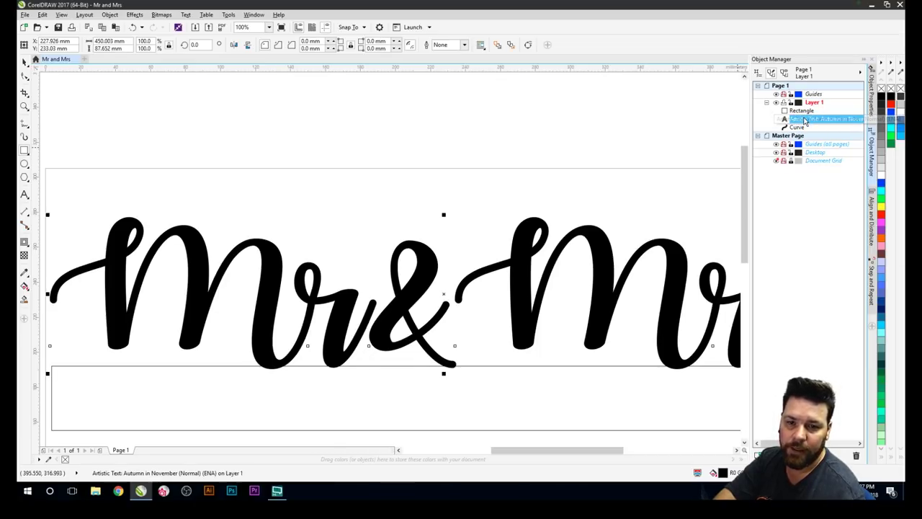
key(Delete)
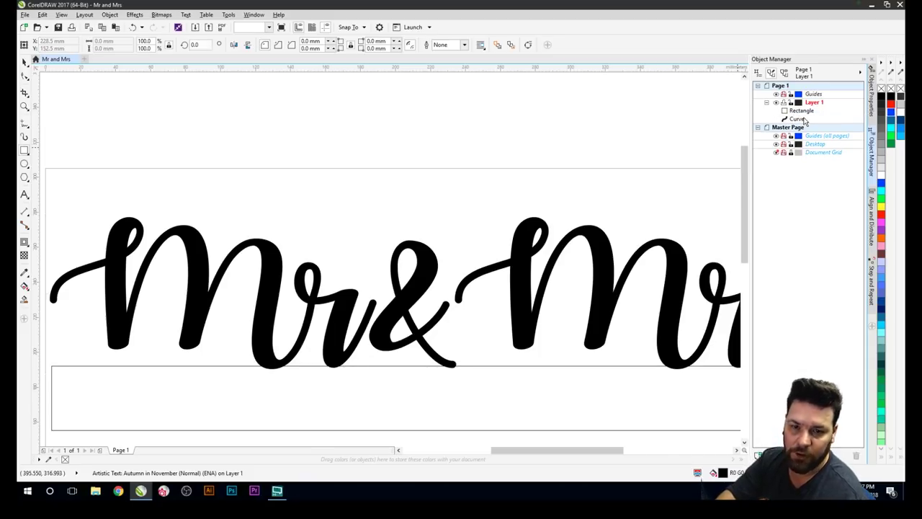
- Give the remaining Mr&Mrs curve a red hairline outline
click(799, 119)
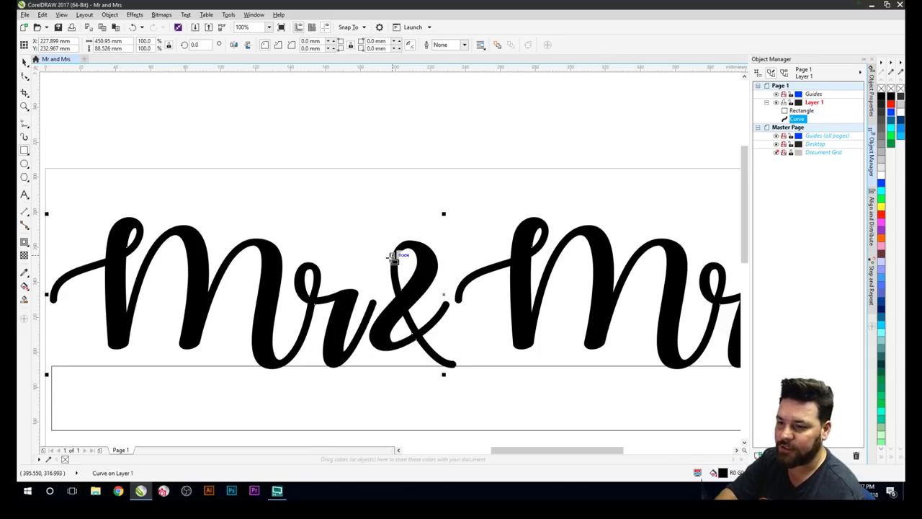
scroll(329, 303, down, 1)
scroll(389, 259, up, 1)
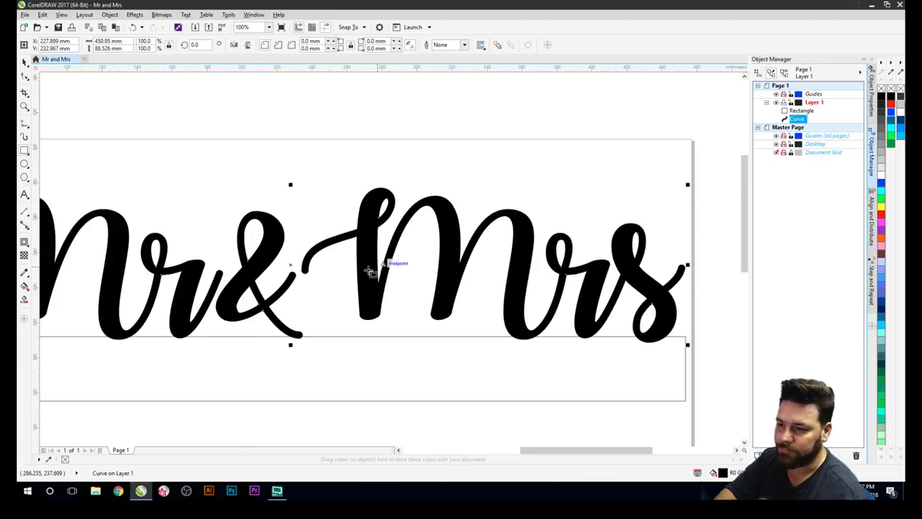
right_click(891, 106)
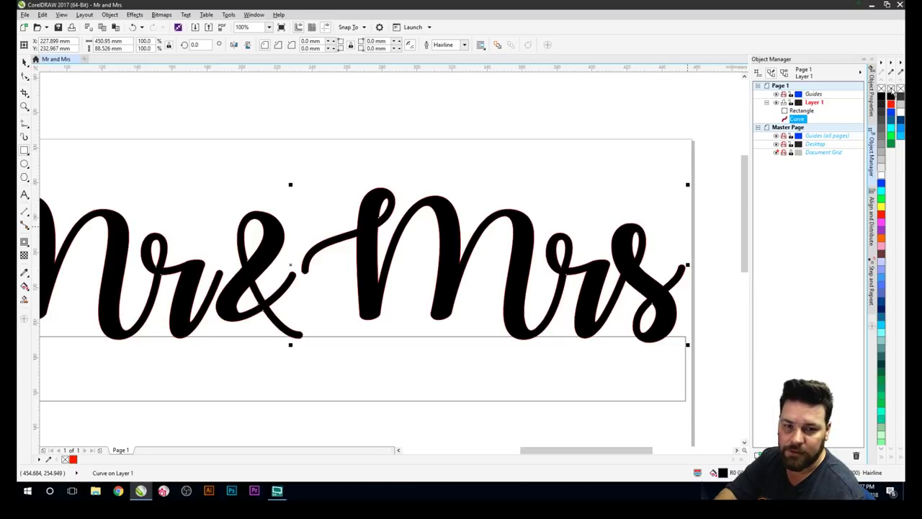
- Set the Mr&Mrs curve to no fill and select the rectangle strip beneath it
click(891, 88)
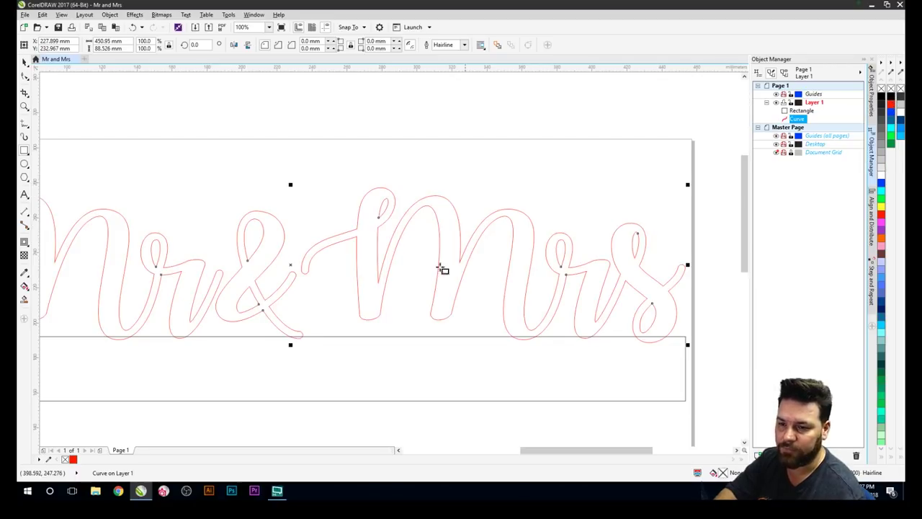
scroll(391, 257, down, 3)
scroll(390, 260, up, 2)
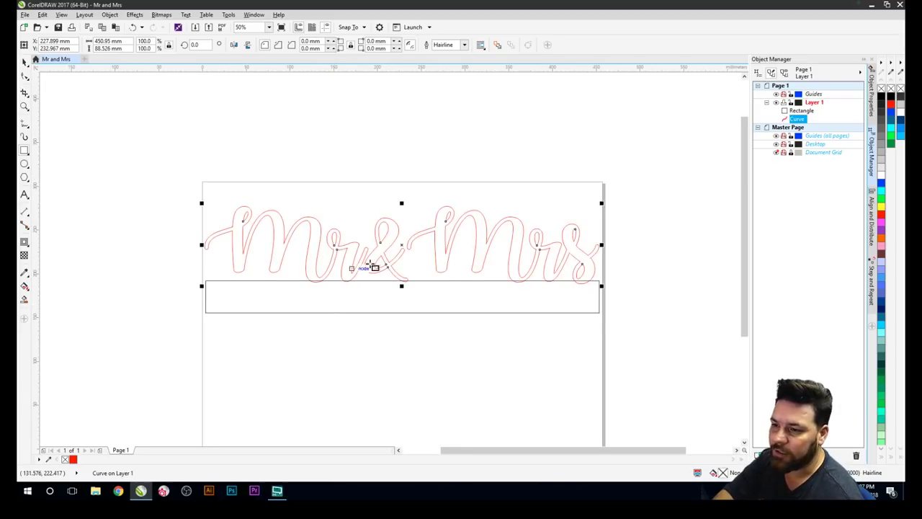
scroll(462, 268, up, 2)
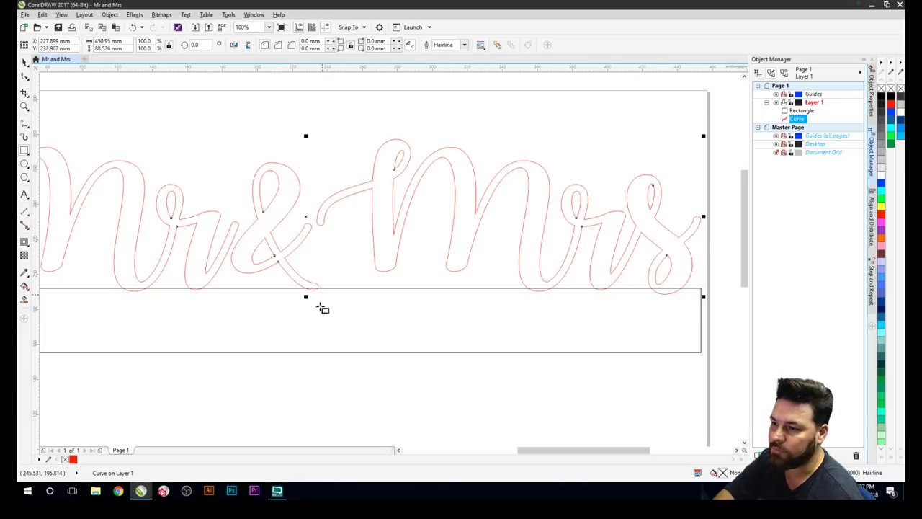
scroll(390, 259, down, 2)
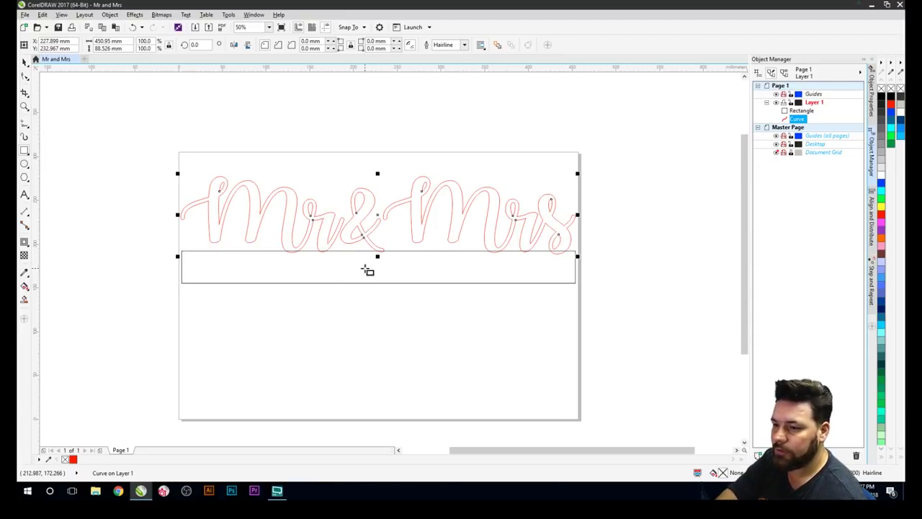
click(367, 270)
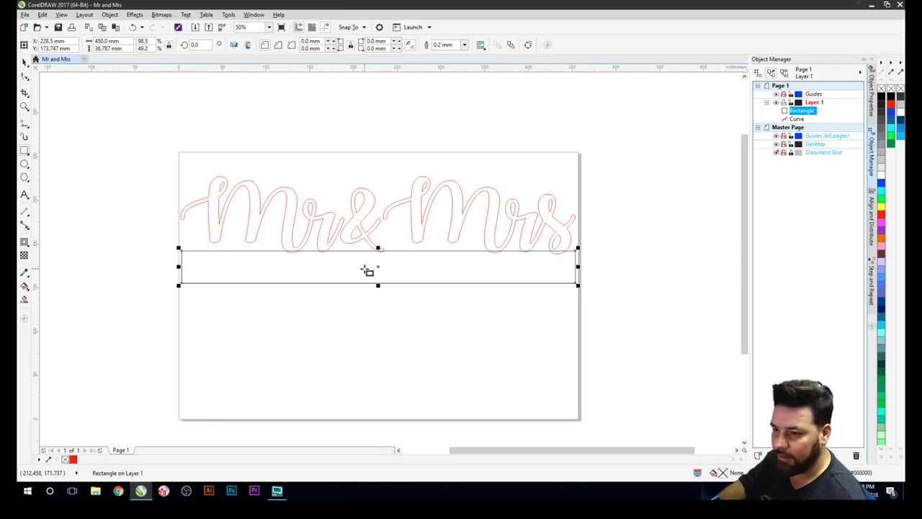
- Trim the lettering with a pasted strip copy using Back Minus Front, leaving 450.95 × 85.089 mm
key(ctrl+c)
key(ctrl+v)
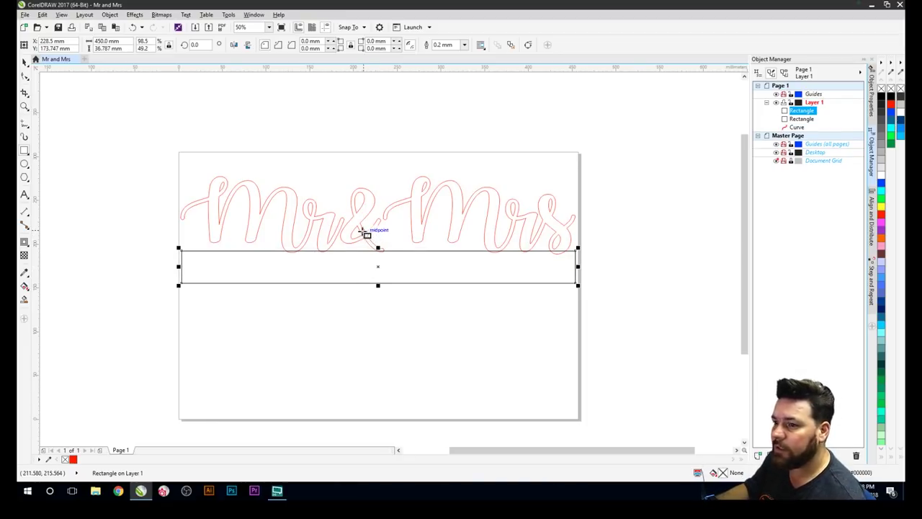
click(24, 62)
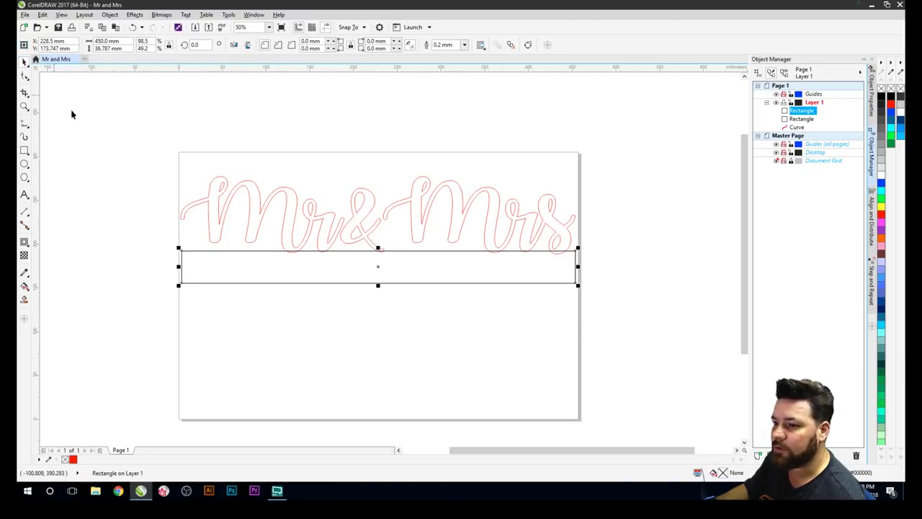
shift+click(350, 220)
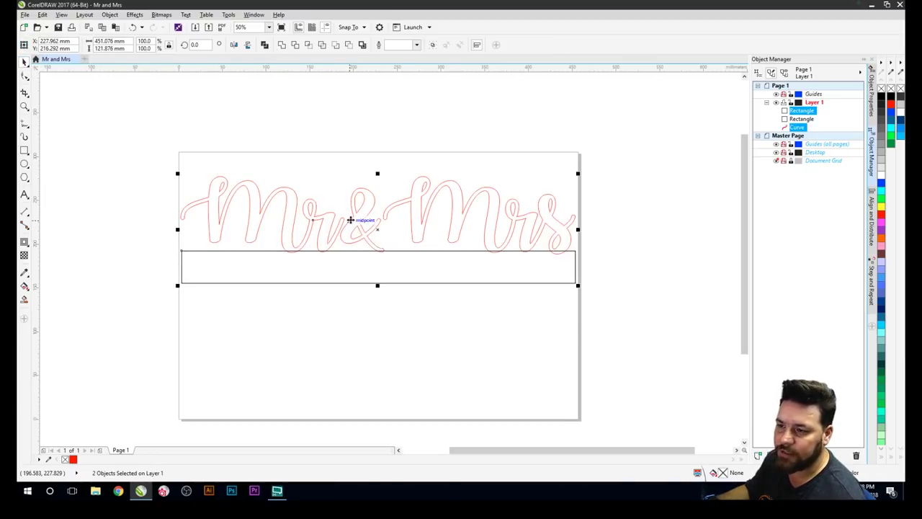
click(350, 45)
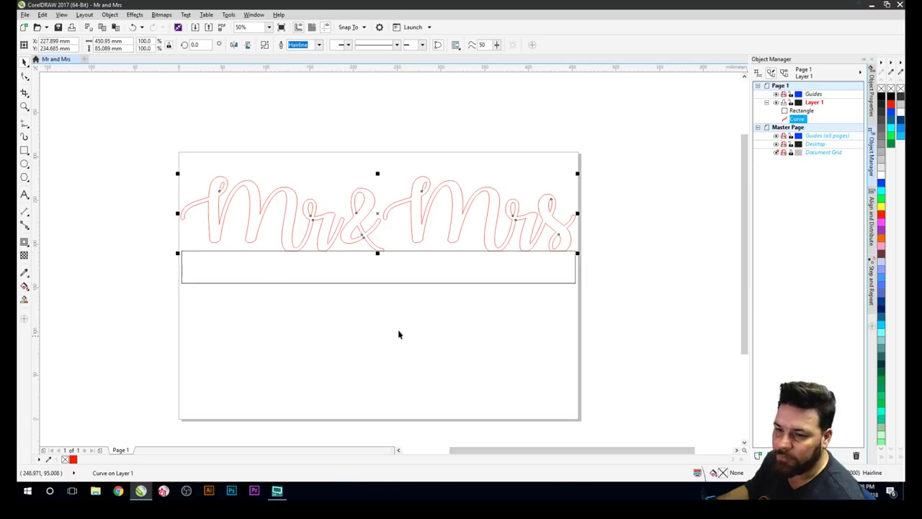
scroll(413, 310, up, 2)
scroll(372, 228, down, 2)
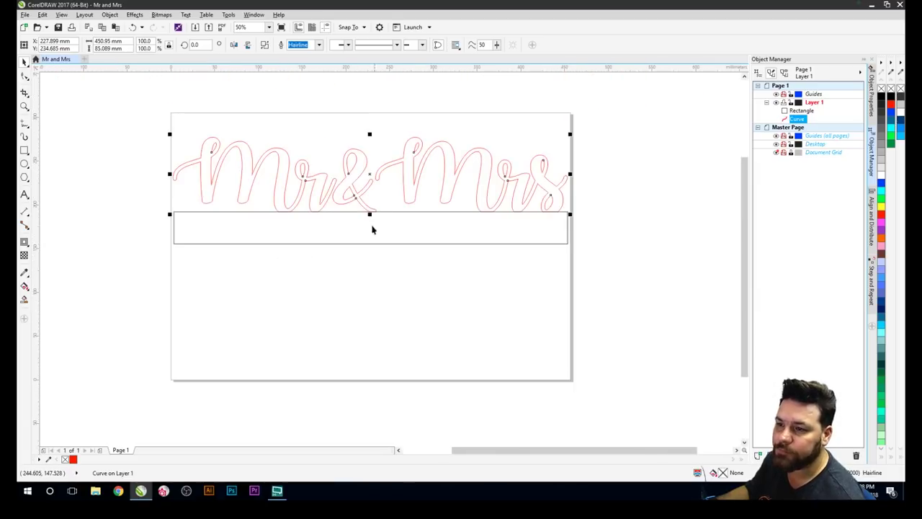
scroll(391, 257, up, 3)
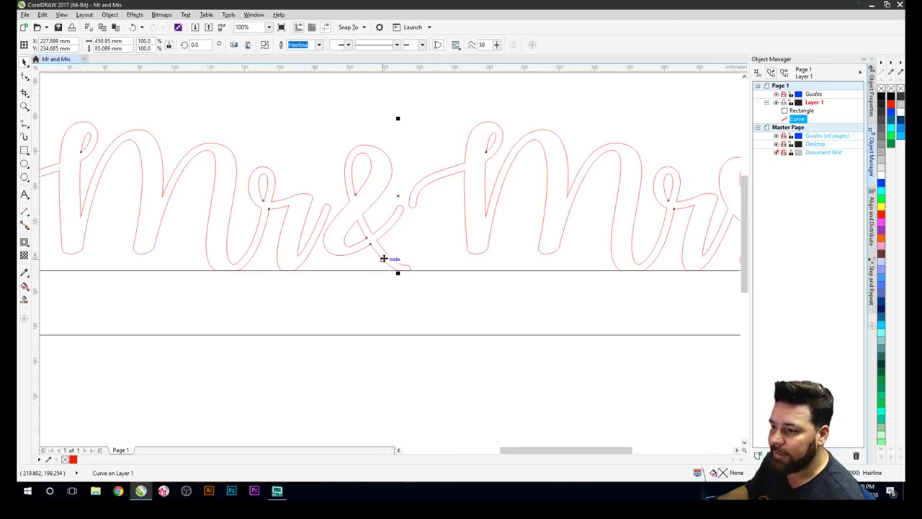
scroll(389, 267, down, 2)
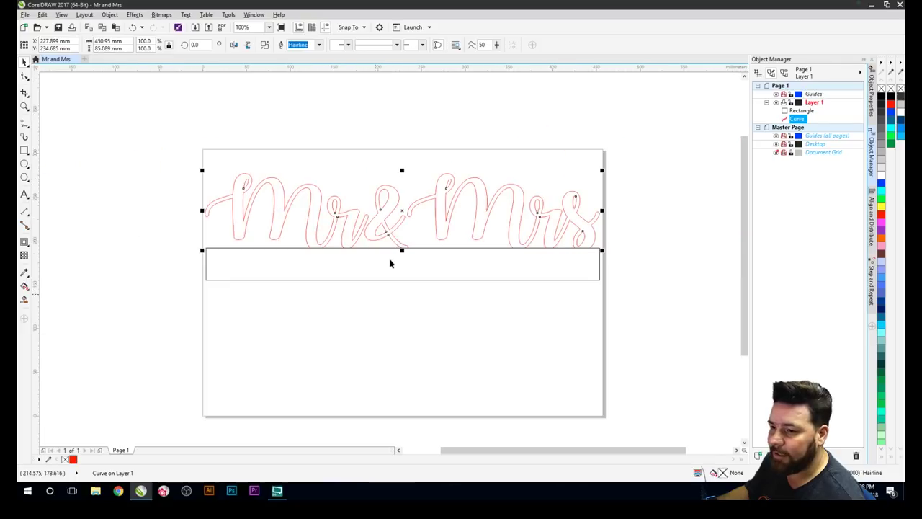
- Draw a 10 × 6 mm rectangle and place it on the strip's top edge under the first r
click(186, 236)
click(24, 150)
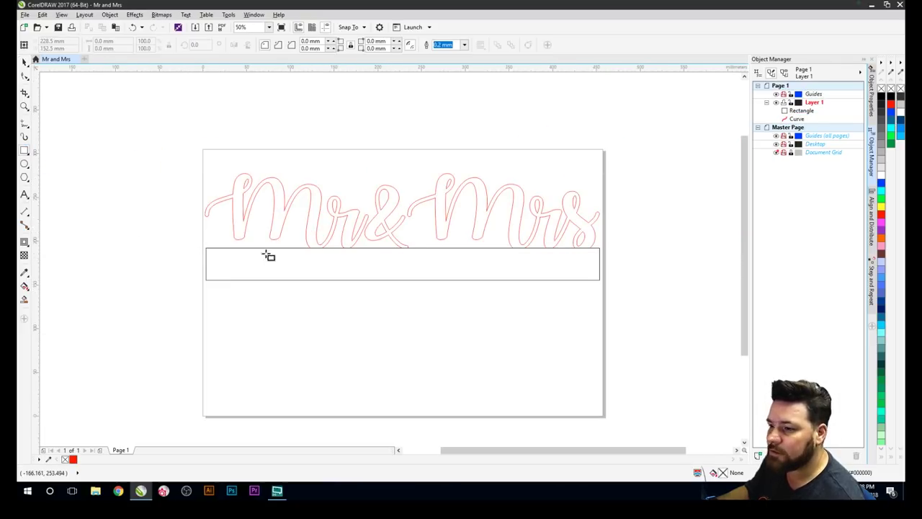
drag(272, 298, 313, 323)
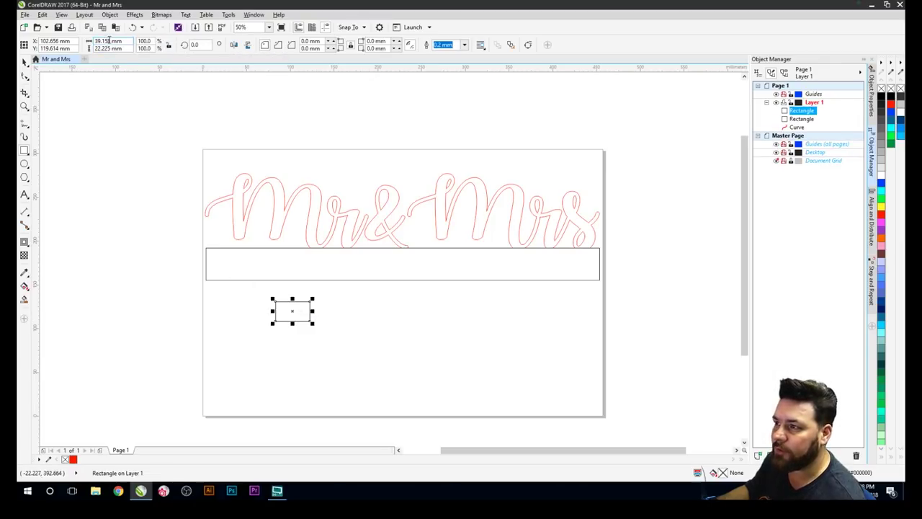
drag(113, 42, 87, 41)
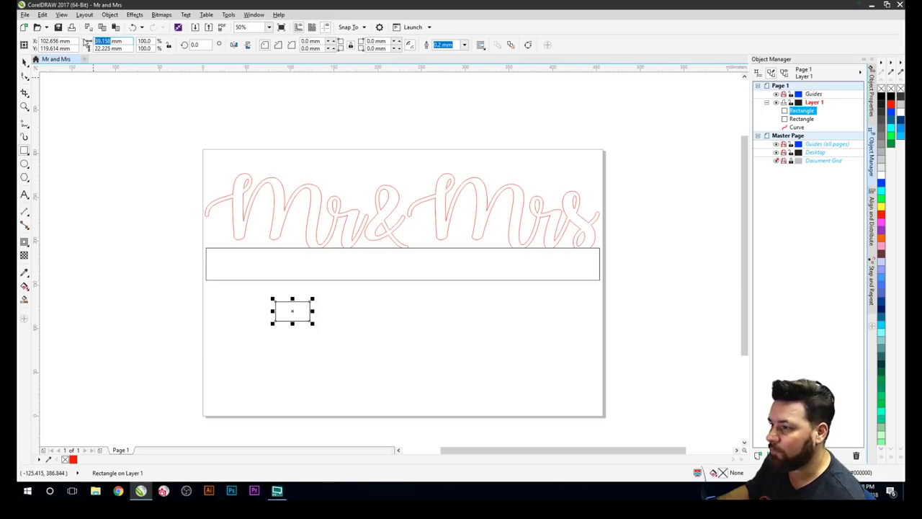
text(1)
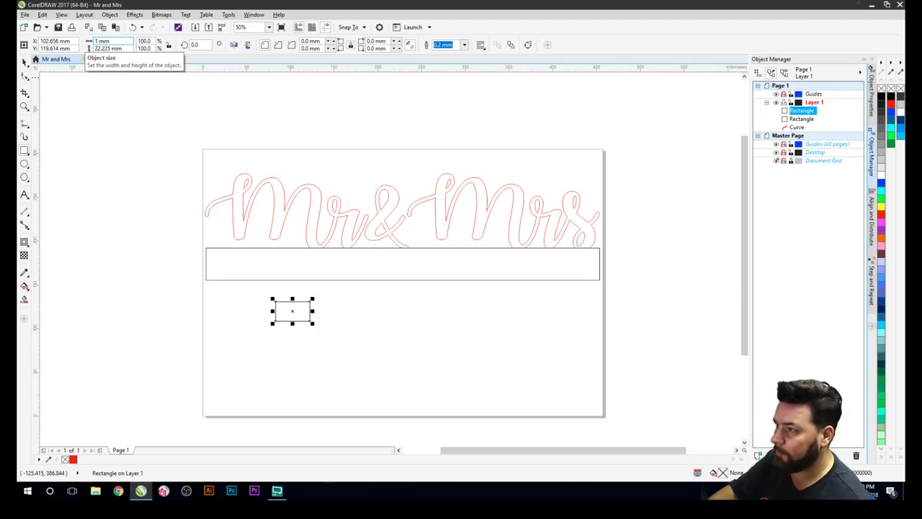
text(0)
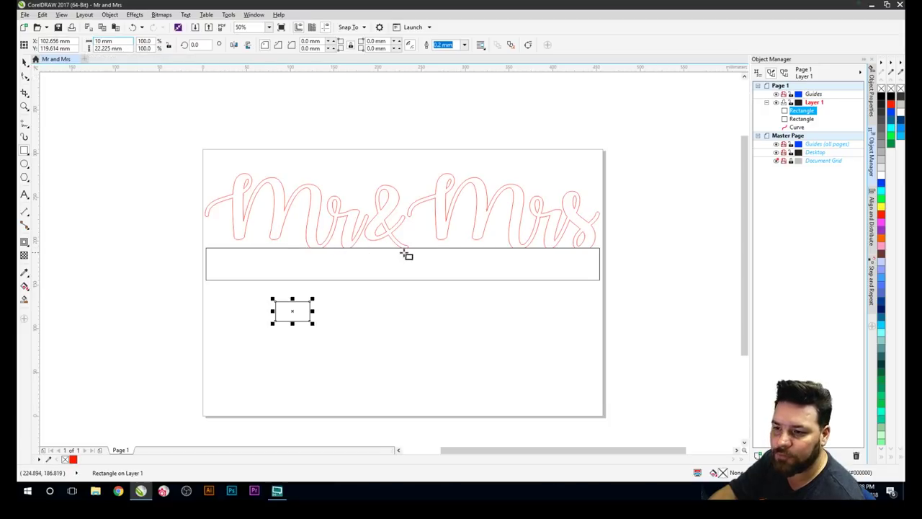
double_click(108, 48)
text(6)
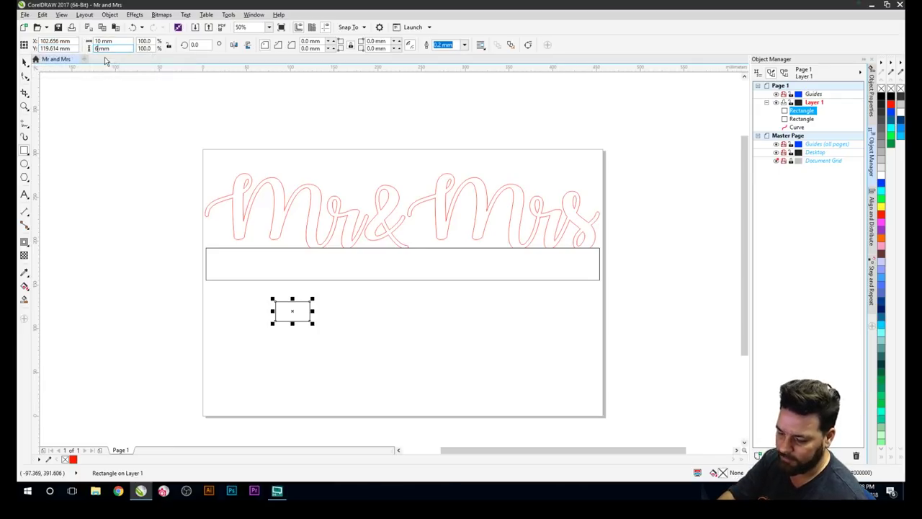
key(Return)
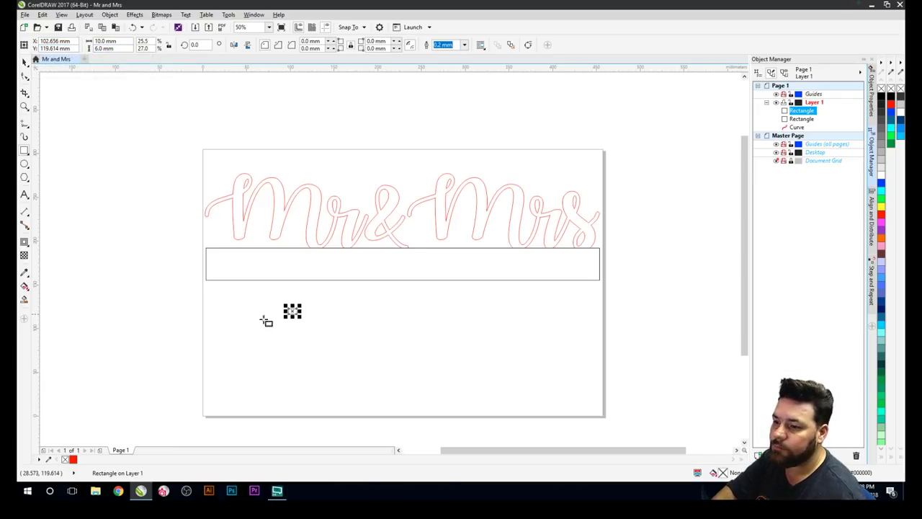
scroll(310, 315, up, 1)
click(357, 251)
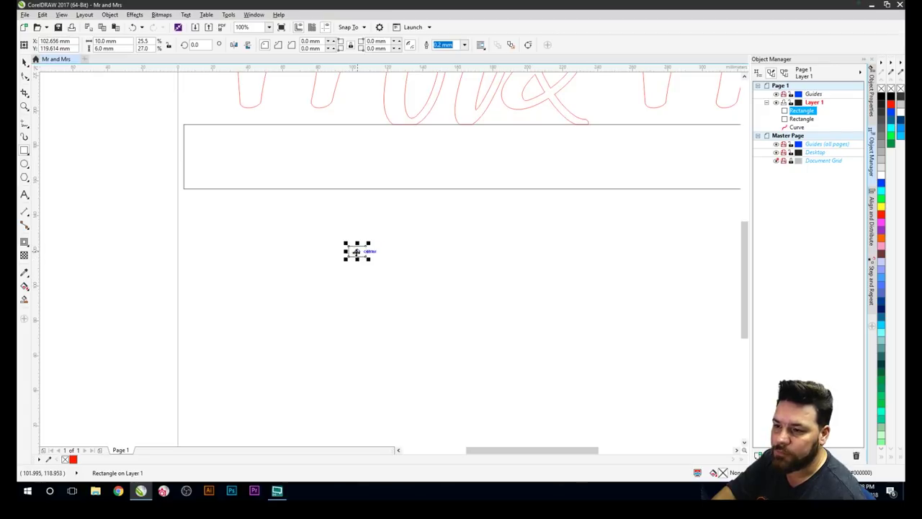
drag(403, 126, 331, 196)
- Duplicate the 10 × 6 mm tab twice, placing copies under the ampersand and Mrs's r
scroll(331, 196, up, 3)
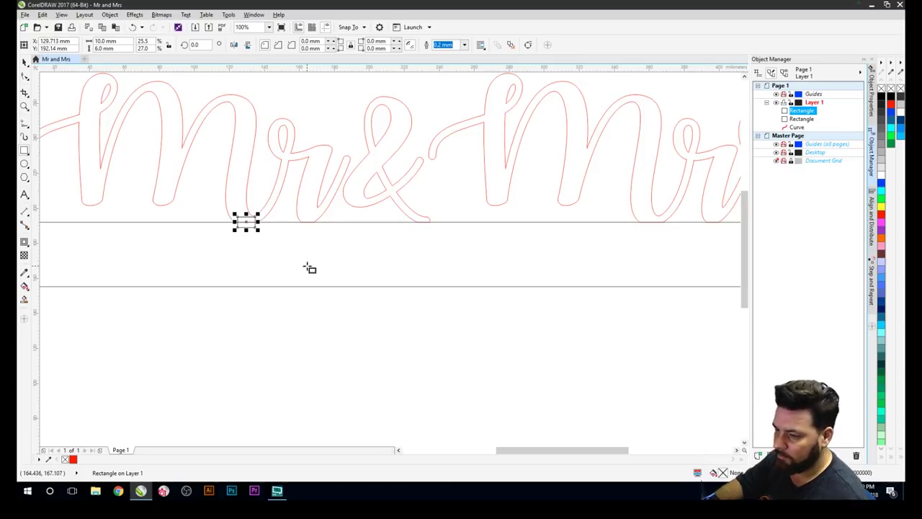
key(ctrl+c)
key(ctrl+v)
drag(246, 223, 425, 254)
key(ctrl+v)
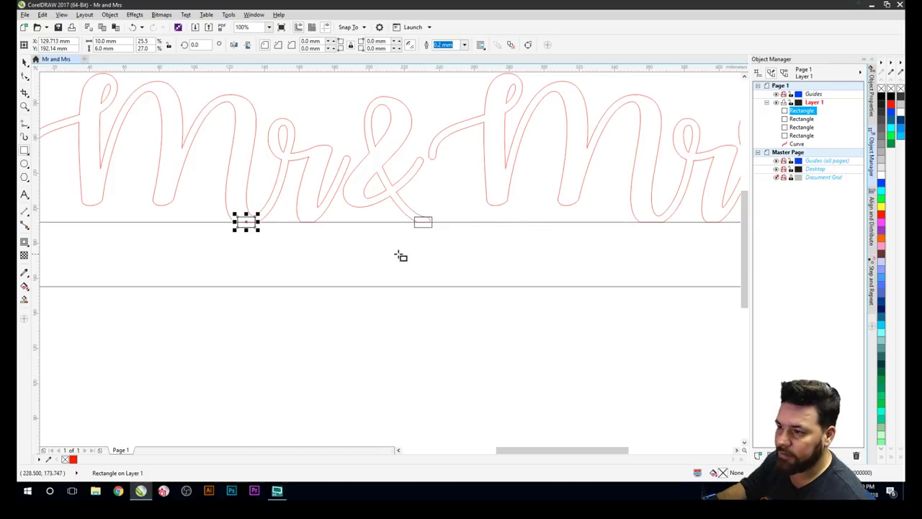
drag(247, 223, 654, 243)
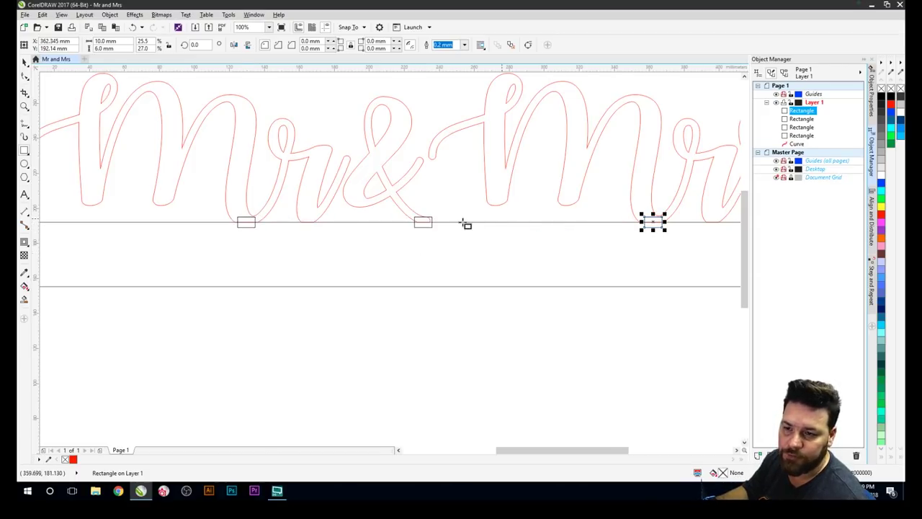
drag(477, 296, 369, 311)
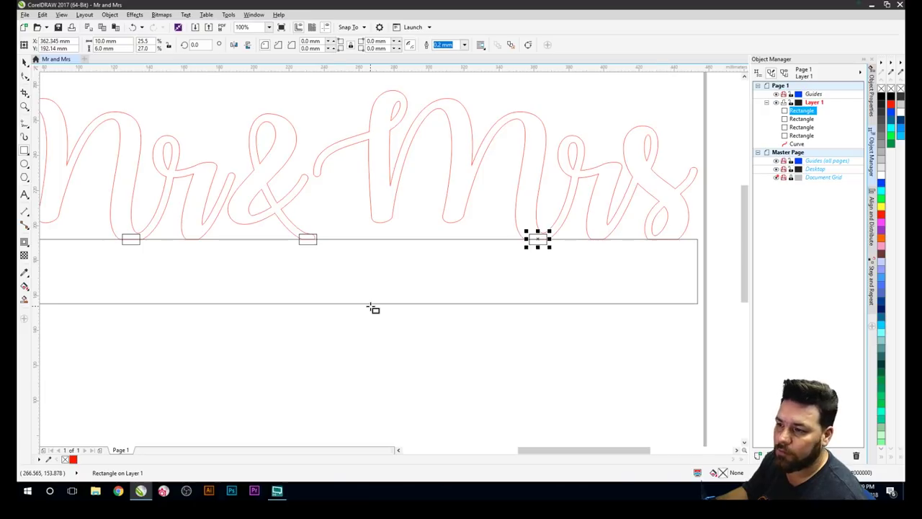
scroll(392, 260, down, 2)
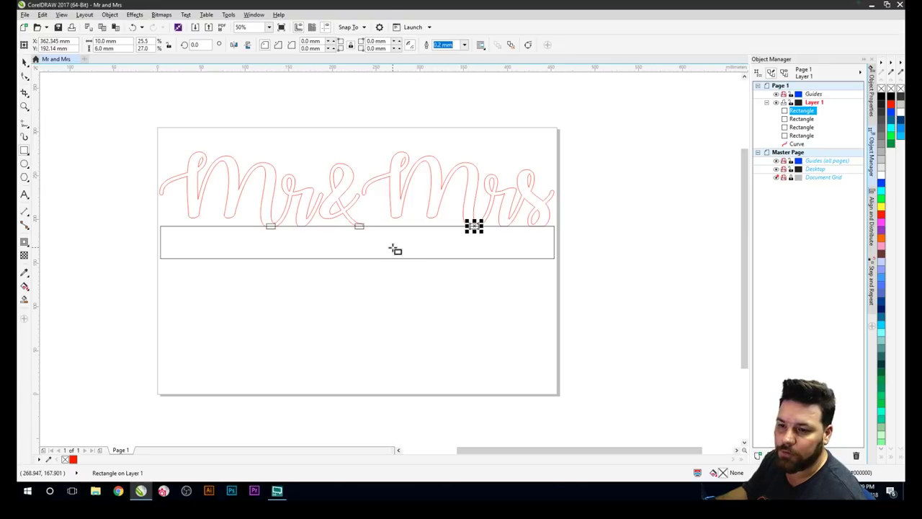
scroll(389, 257, up, 2)
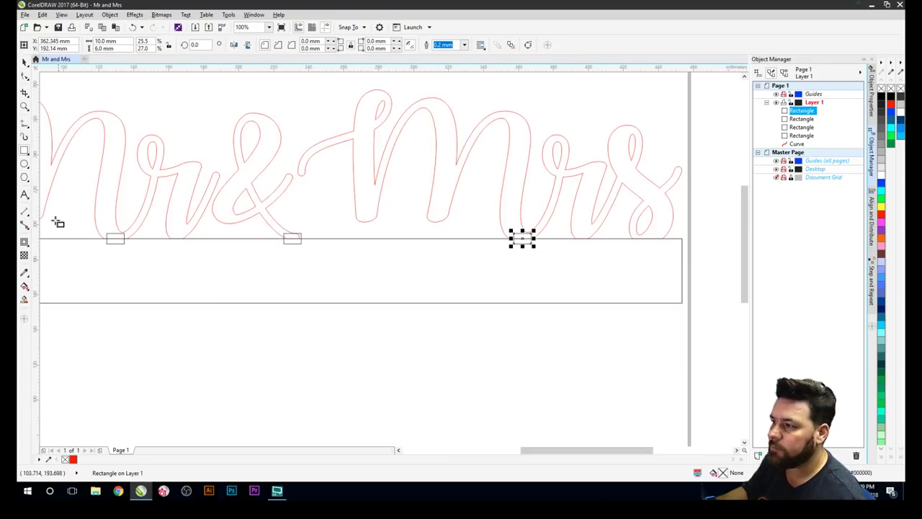
- Align the three tabs' tops with the long base rectangle's top edge
click(24, 62)
click(564, 341)
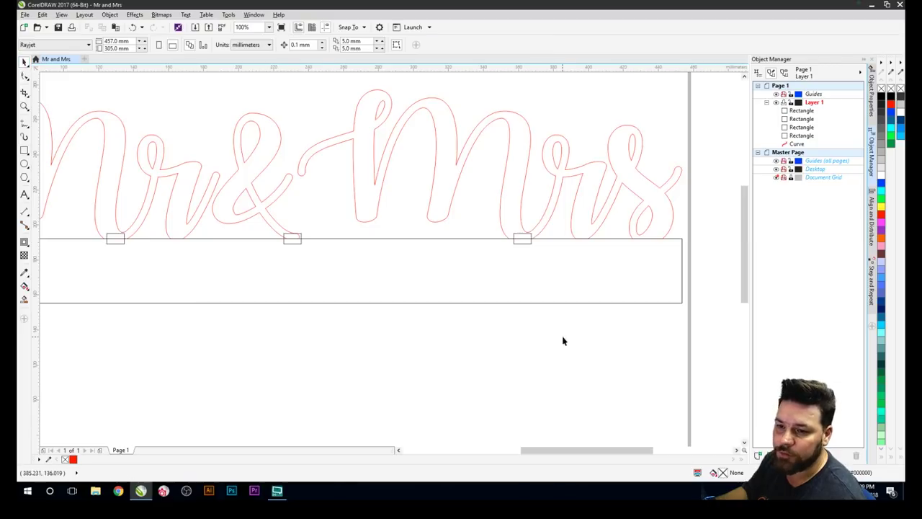
drag(590, 349, 73, 221)
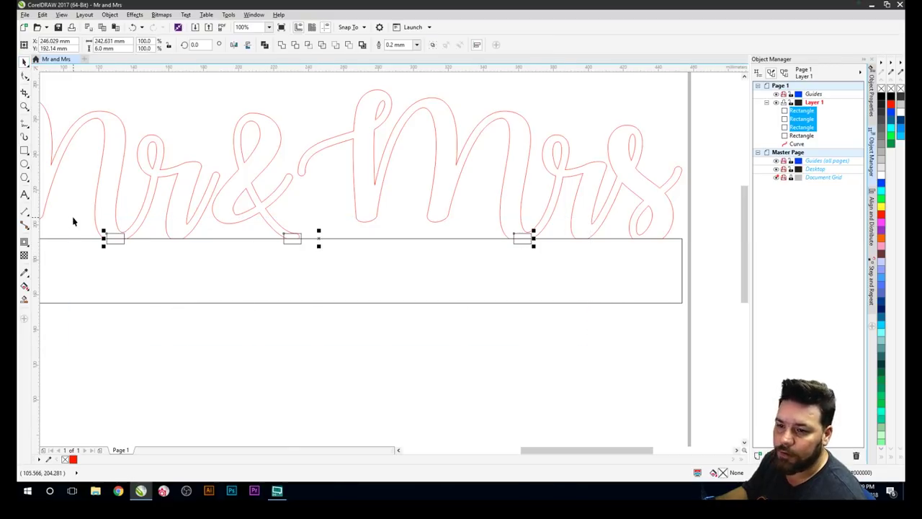
shift+click(74, 276)
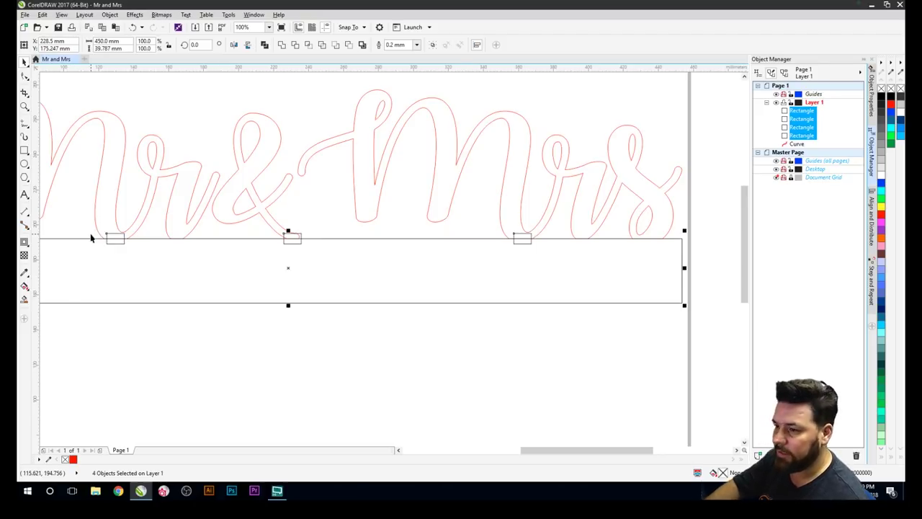
key(t)
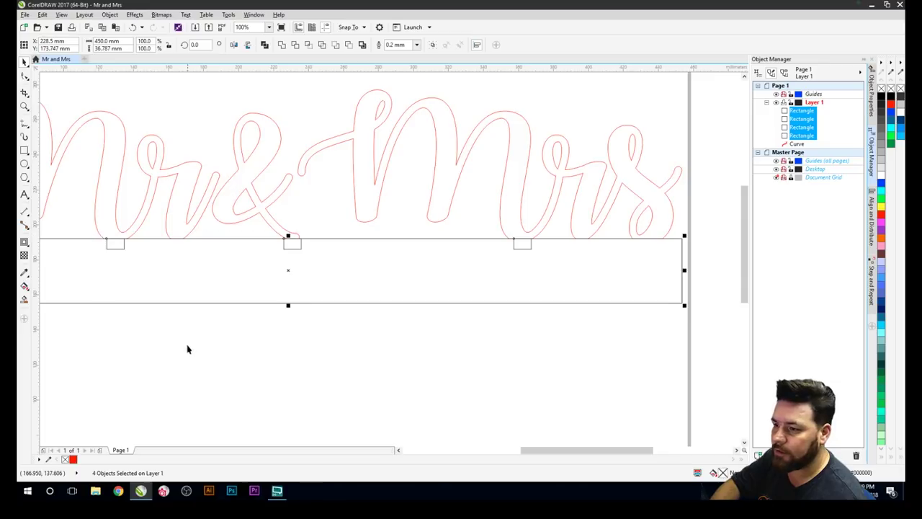
click(190, 353)
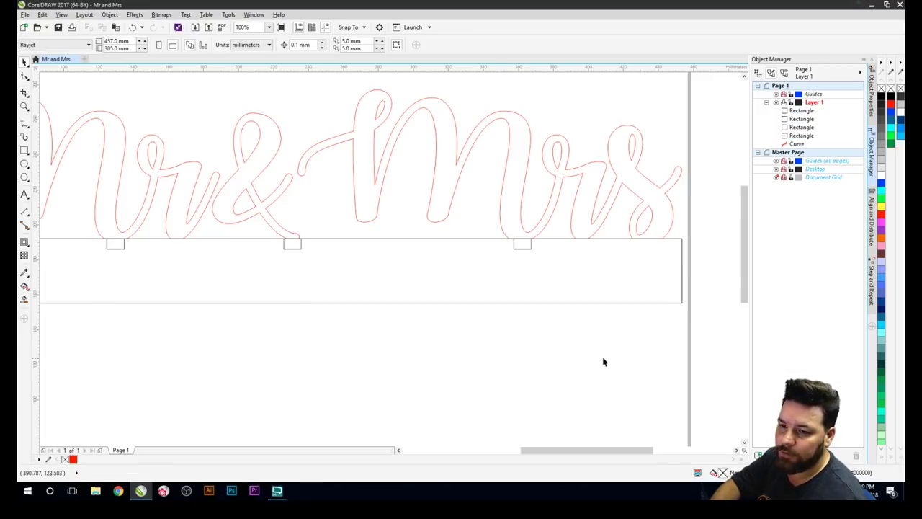
- Group the three tabs and weld a pasted copy of the group into the Mr&Mrs lettering
drag(602, 351, 64, 214)
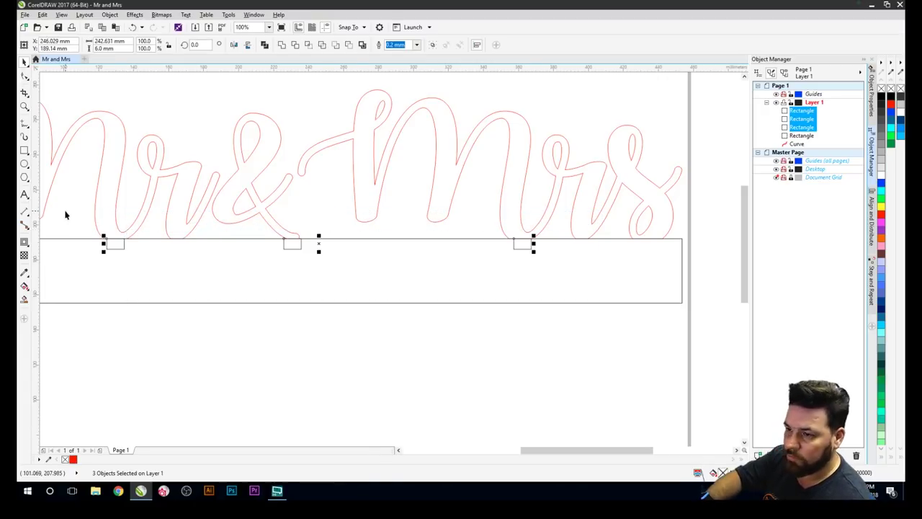
key(ctrl+g)
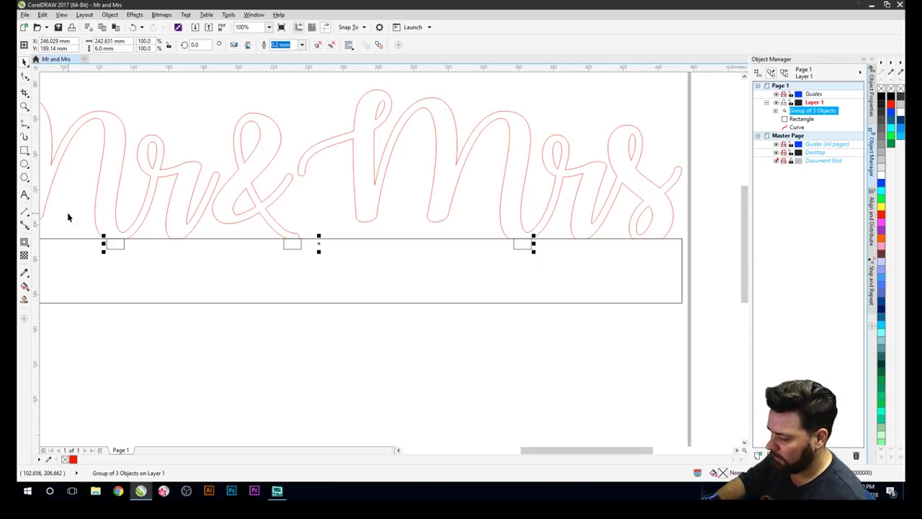
key(ctrl+v)
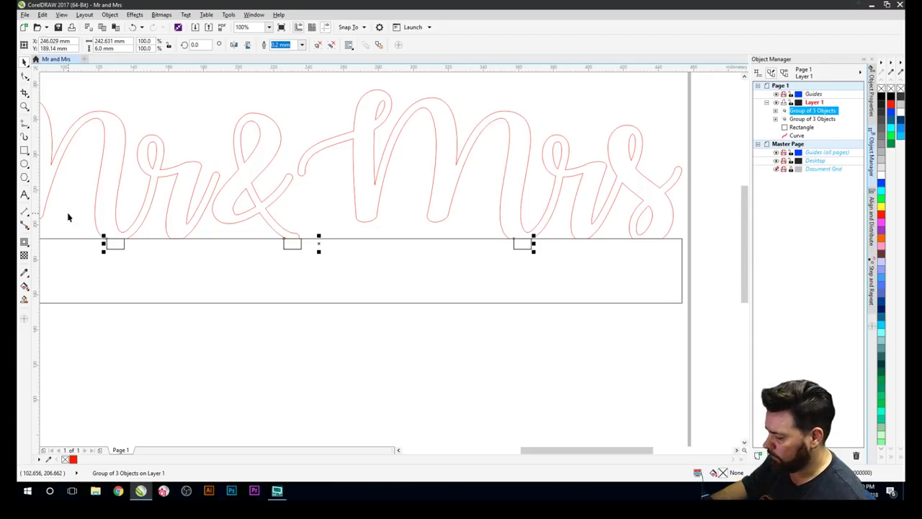
shift+click(195, 213)
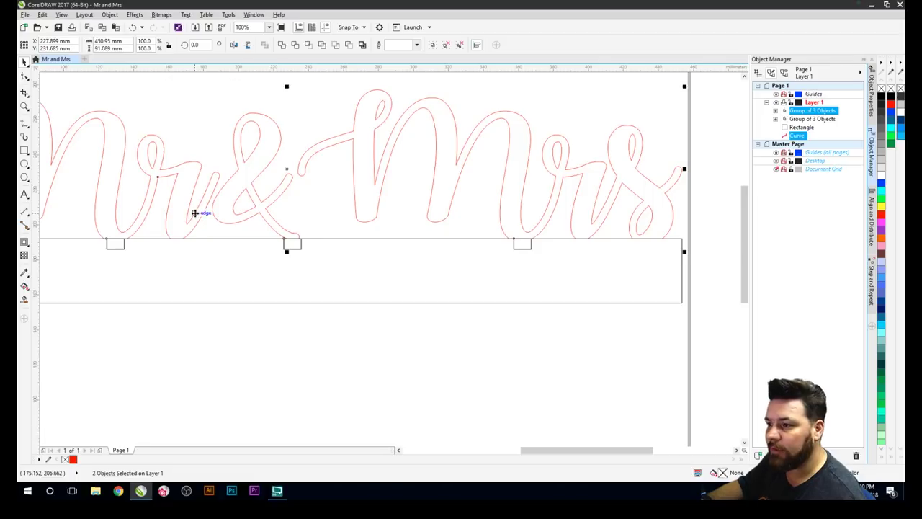
click(280, 46)
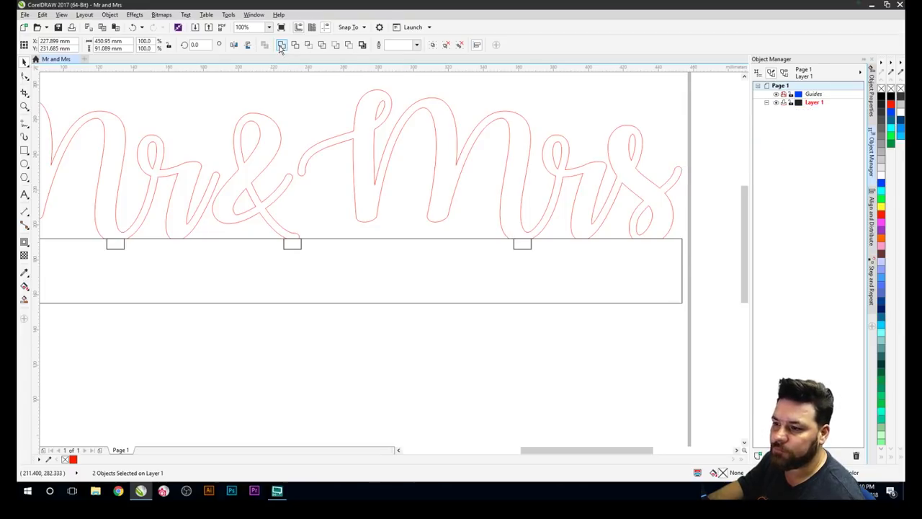
click(377, 359)
drag(568, 323, 87, 228)
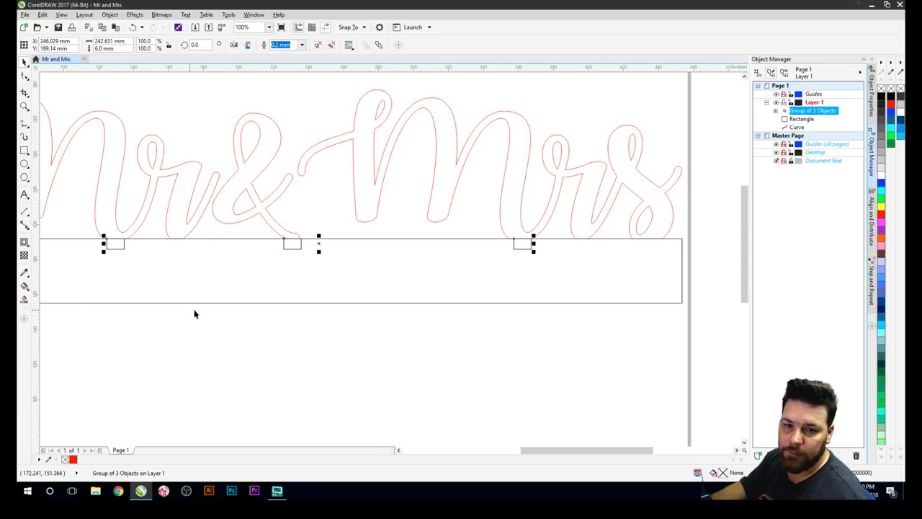
- Center the remaining tab group vertically inside the base rectangle to form slots
shift+click(475, 284)
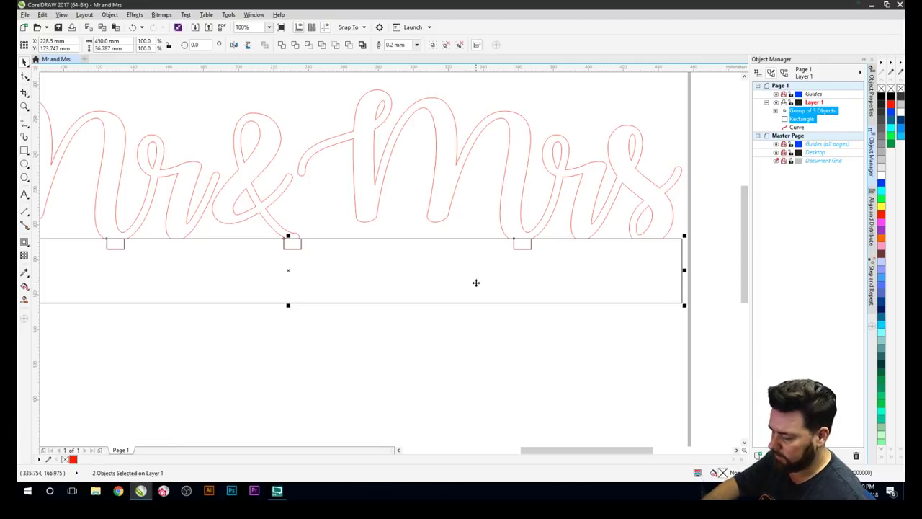
key(c)
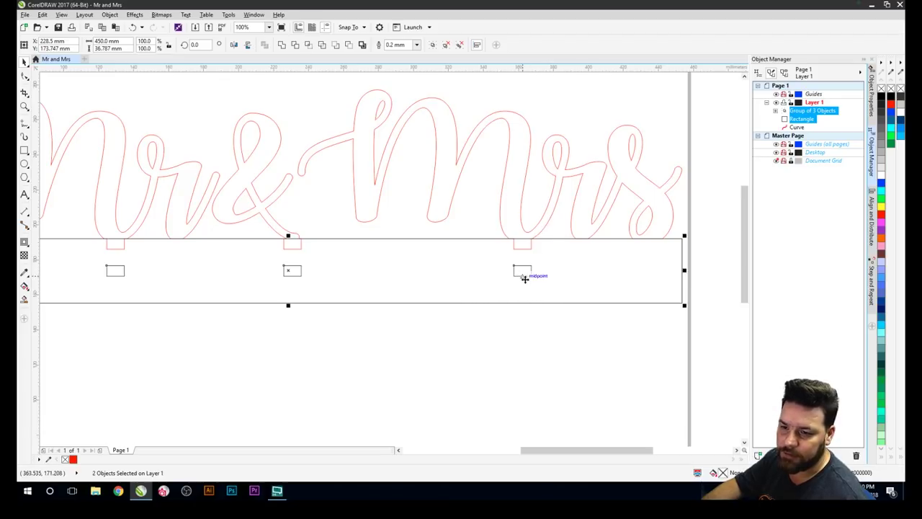
click(517, 345)
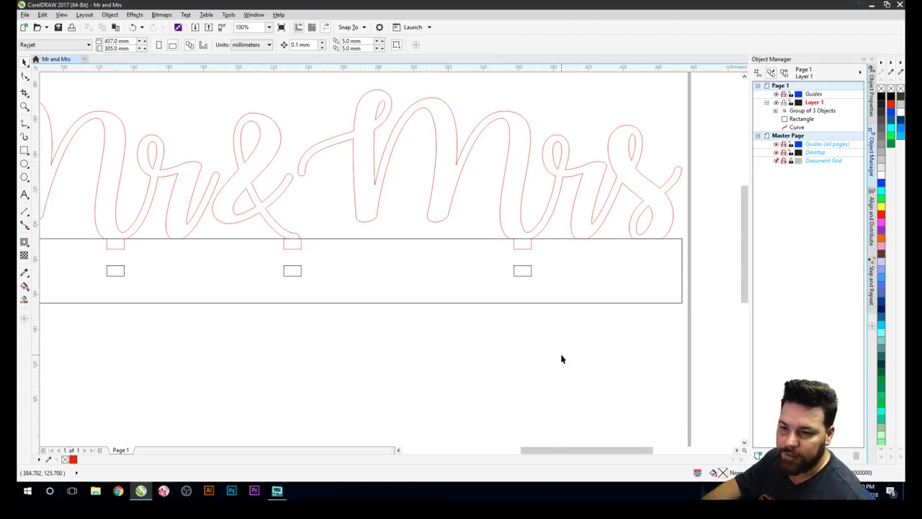
- Move the base strip and its slots slightly down, clear of the lettering
scroll(561, 359, down, 2)
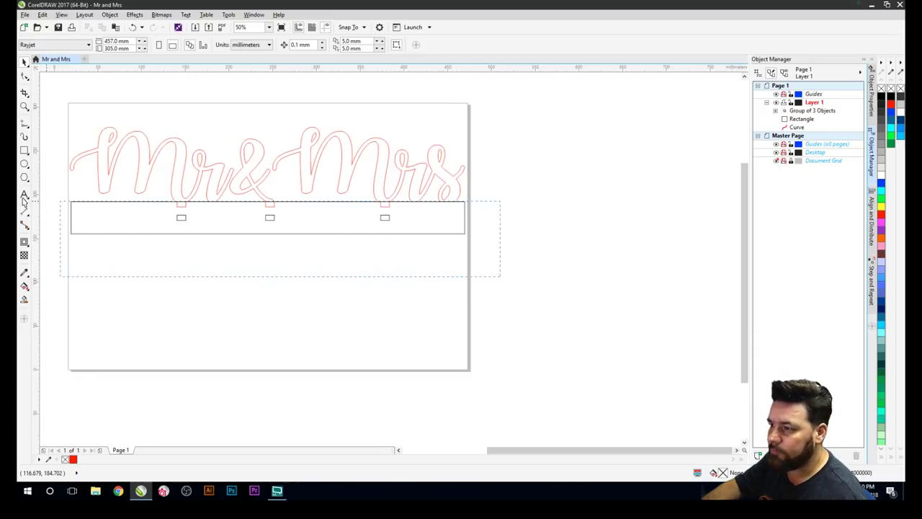
drag(24, 201, 123, 195)
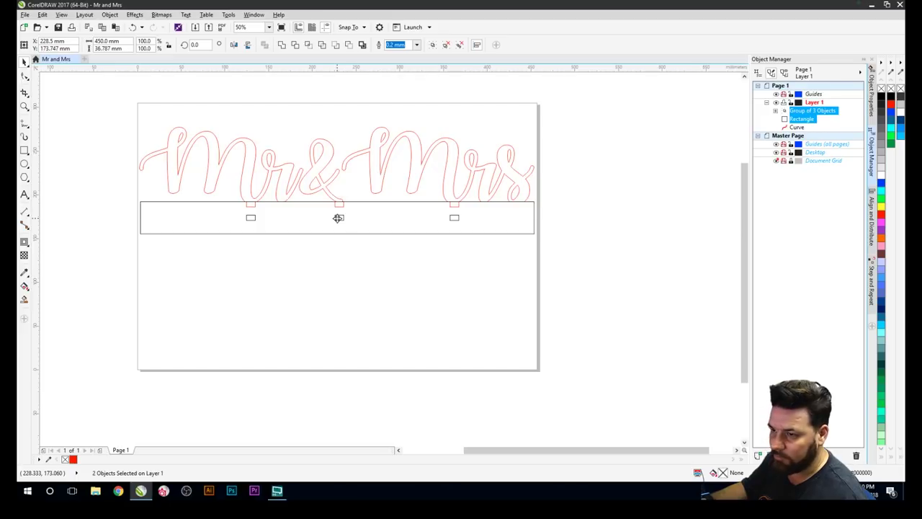
drag(338, 217, 337, 227)
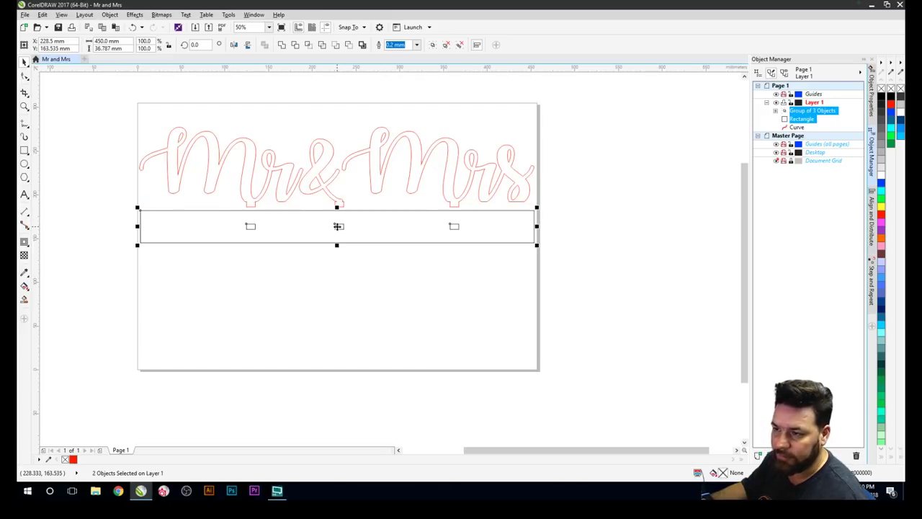
click(343, 282)
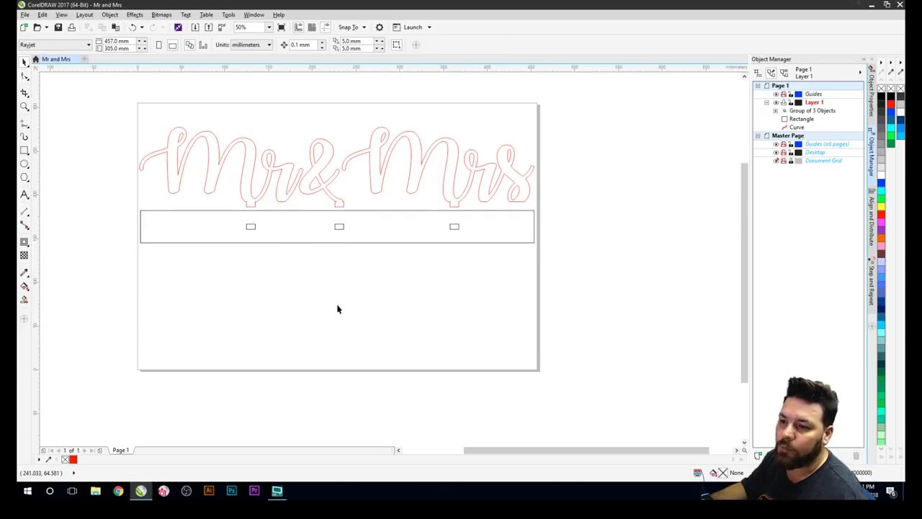
- Give the long base rectangle a 10 mm corner radius
click(193, 232)
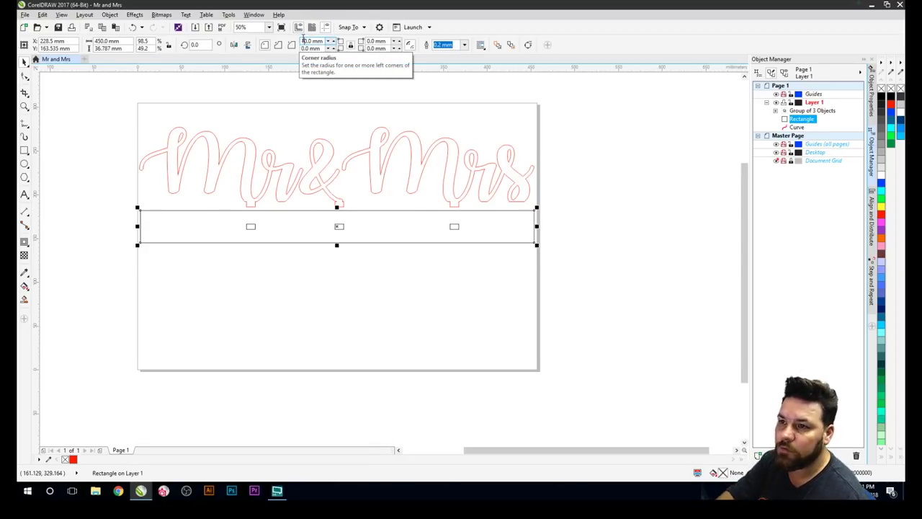
key(Return)
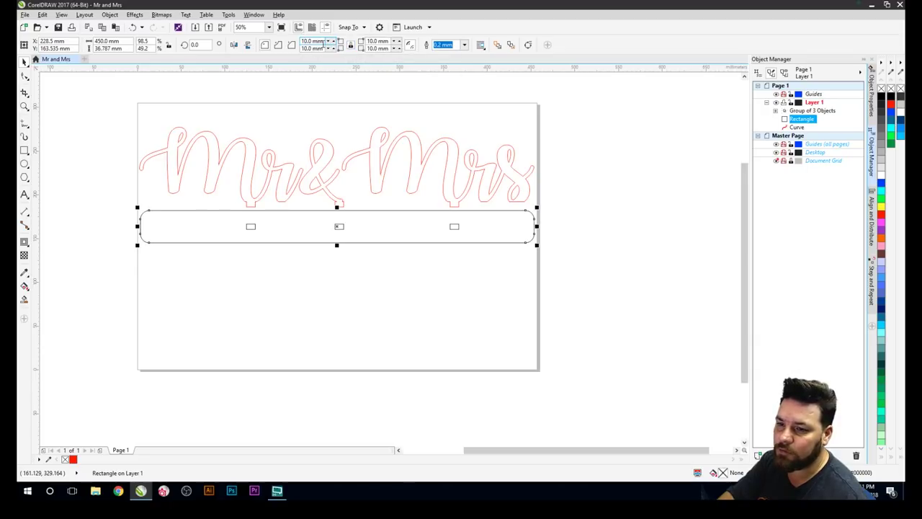
click(319, 272)
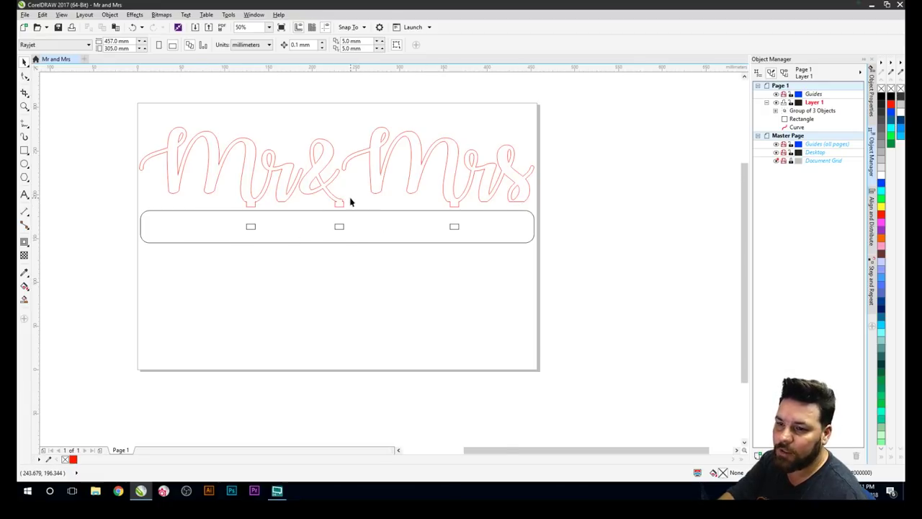
- Set the lettering, base strip and slots to a Hairline outline coloured red
scroll(351, 201, up, 2)
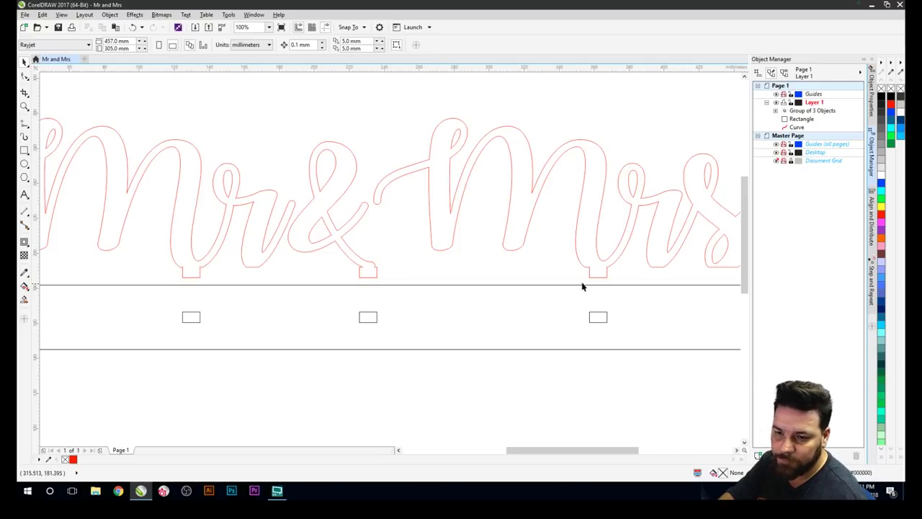
scroll(391, 257, down, 2)
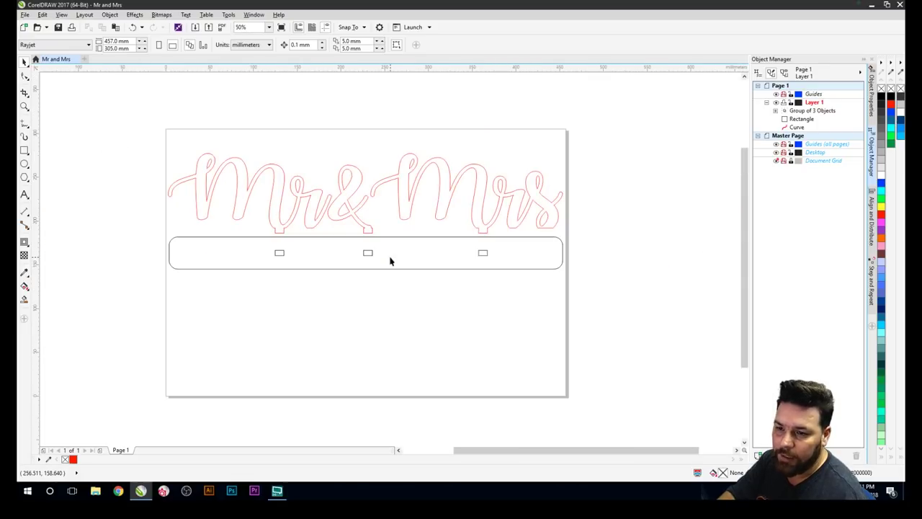
click(389, 255)
drag(603, 324, 144, 111)
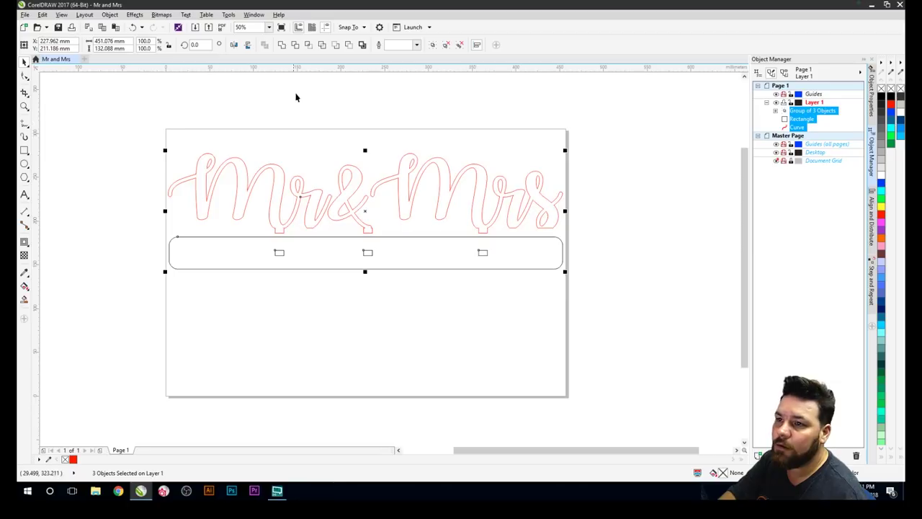
click(416, 45)
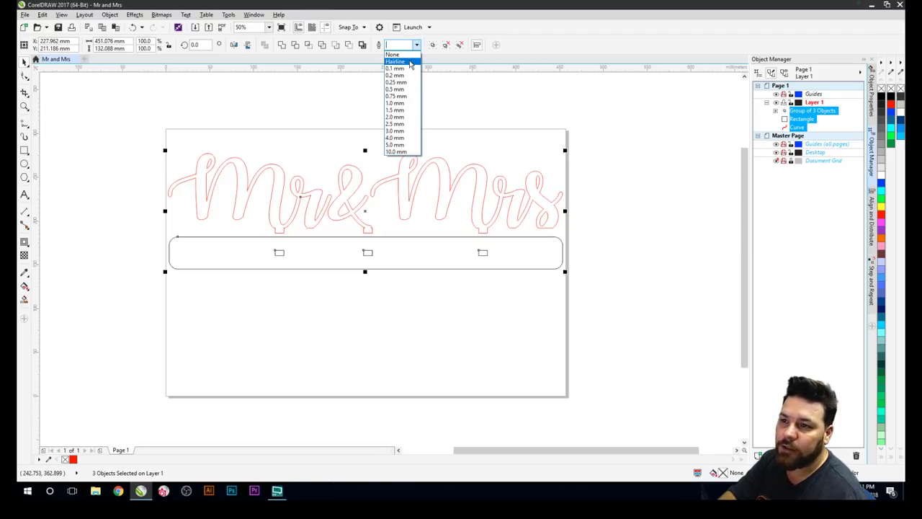
click(411, 62)
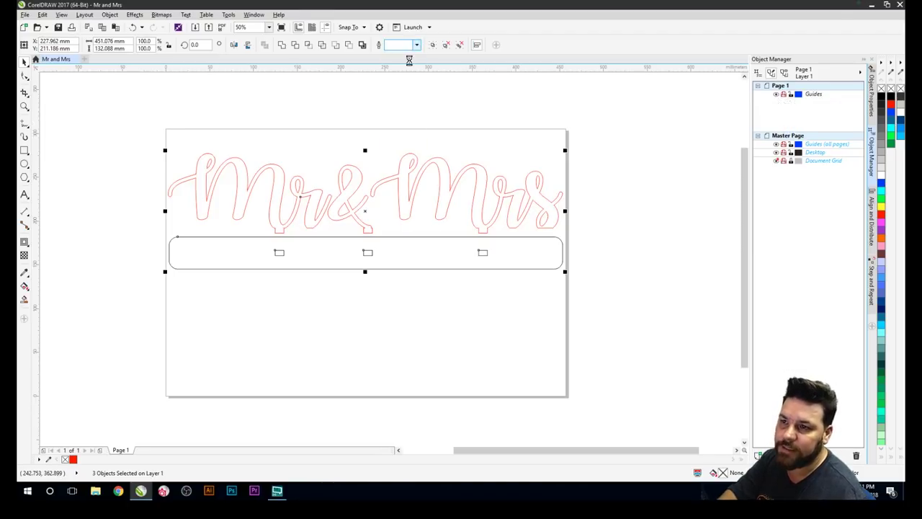
right_click(891, 106)
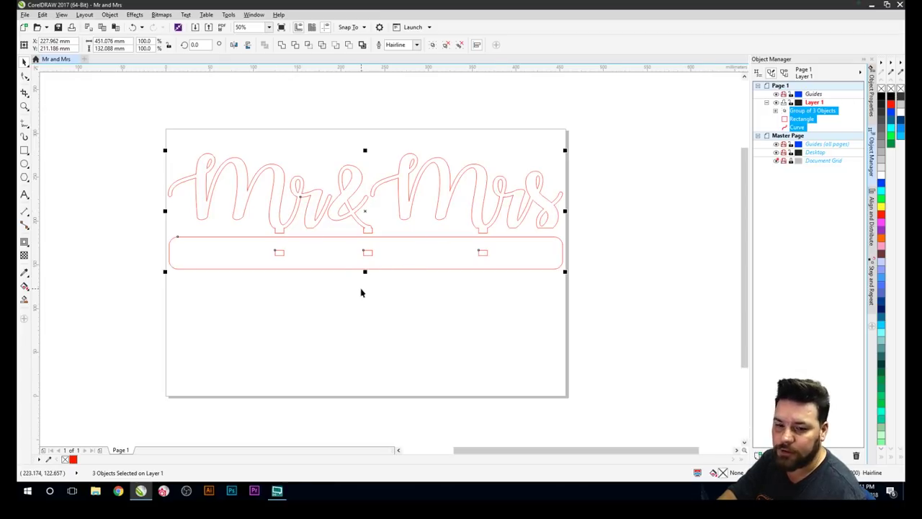
click(416, 303)
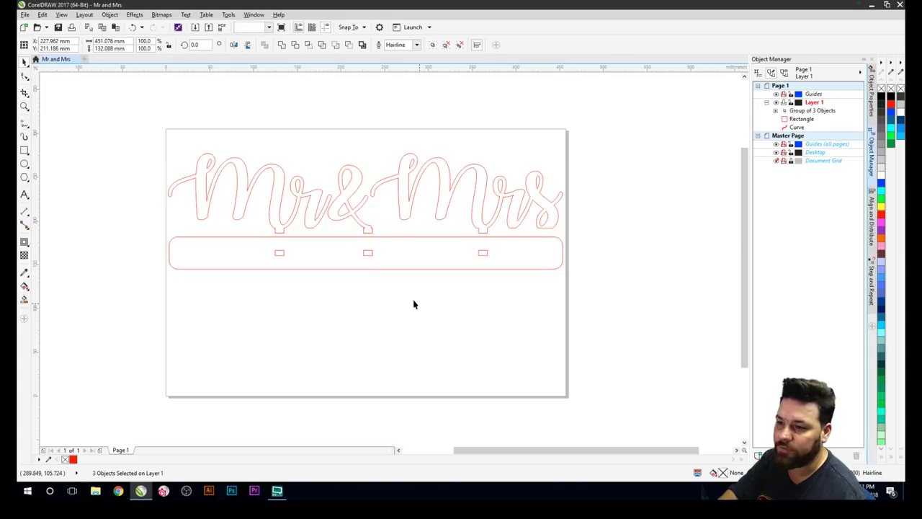